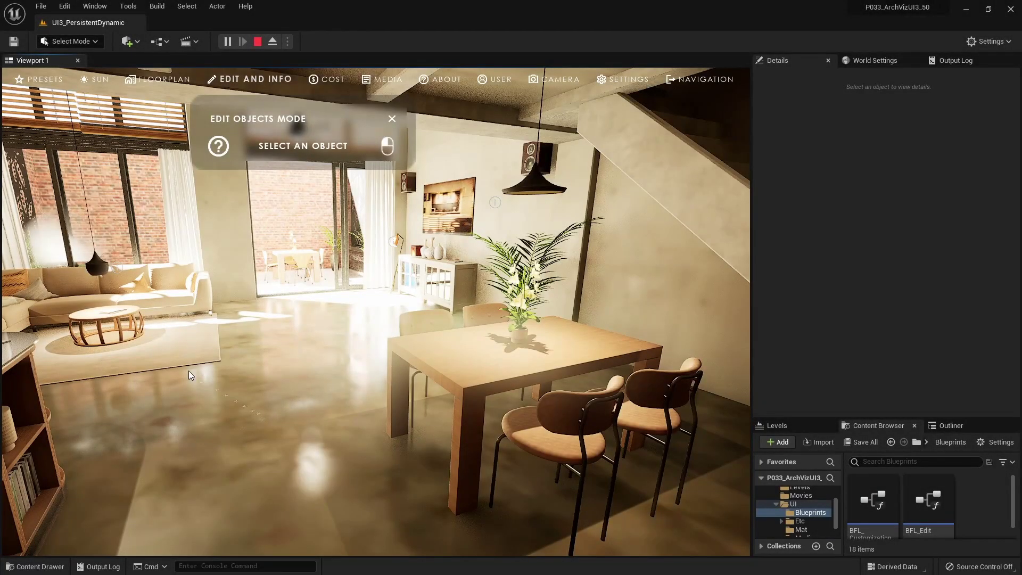
Switch the rug to the SULTANABAD variation and confirm it
{"action": "left_click", "coordinate": [163, 349]}
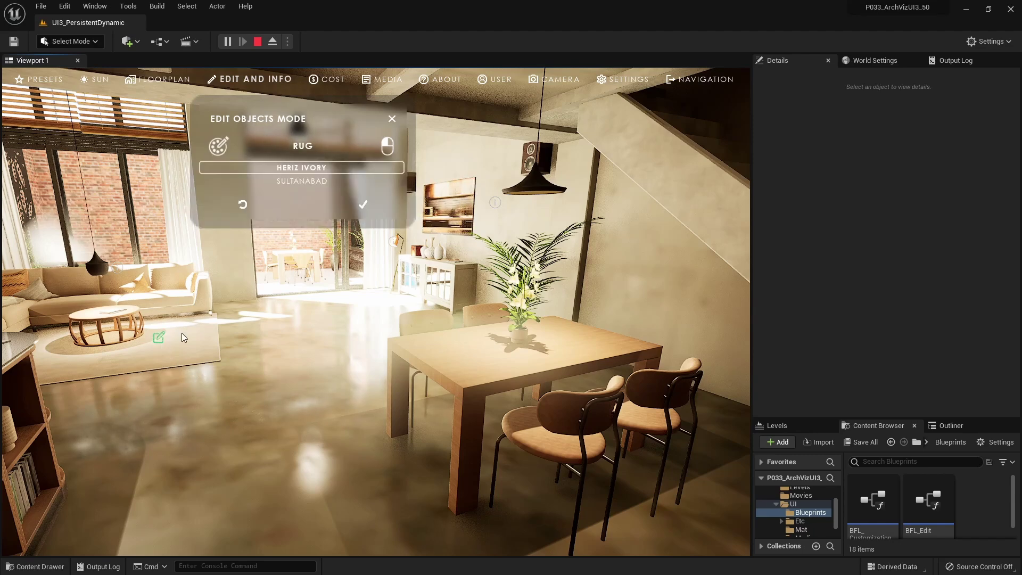
{"action": "left_click", "coordinate": [309, 182]}
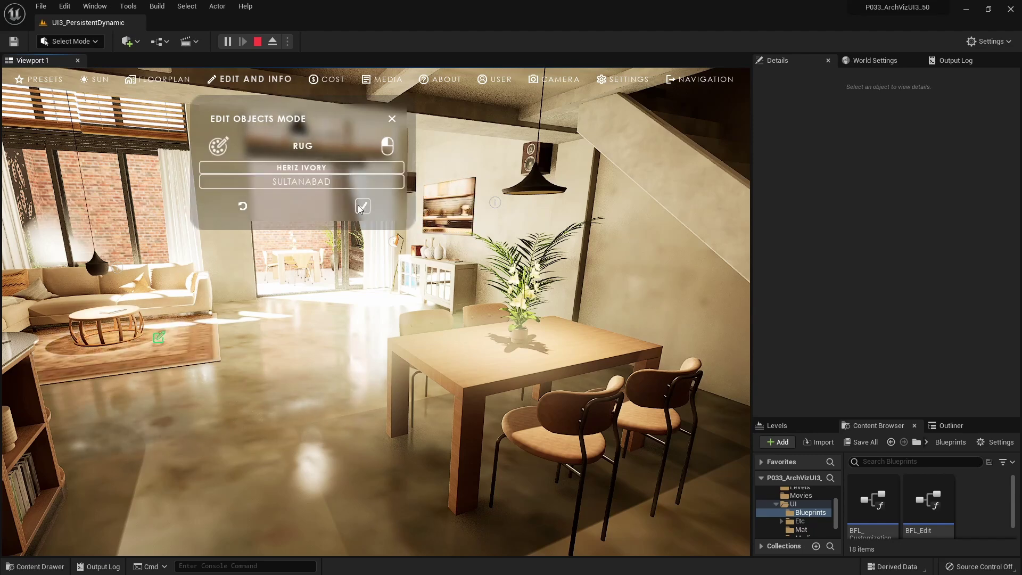
{"action": "left_click", "coordinate": [365, 208]}
Swap the dining chairs to COCO ARMCHAIR STRIPES, then view and close the pendant lamp's details
{"action": "left_click", "coordinate": [577, 407]}
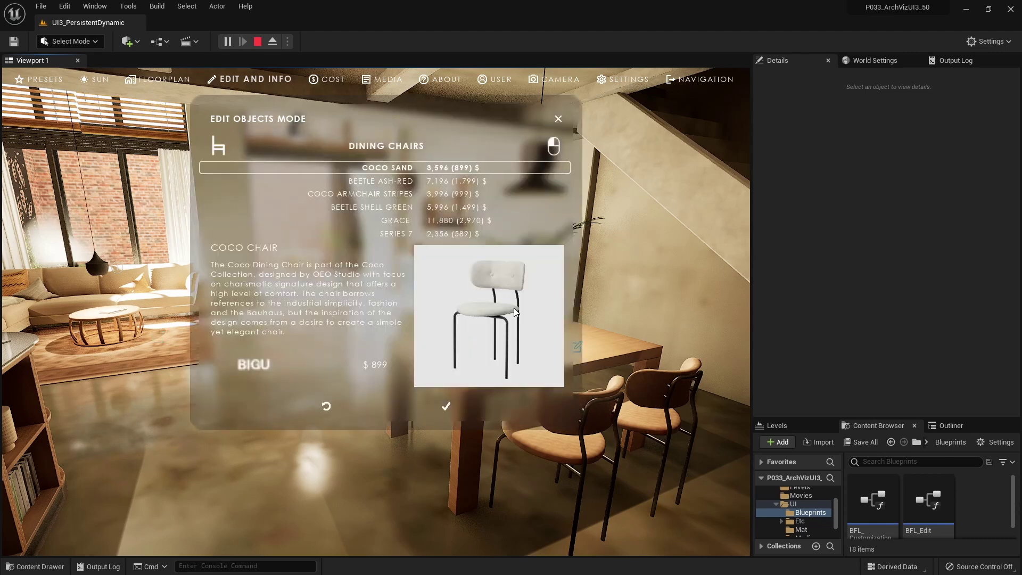
{"action": "left_click", "coordinate": [408, 195]}
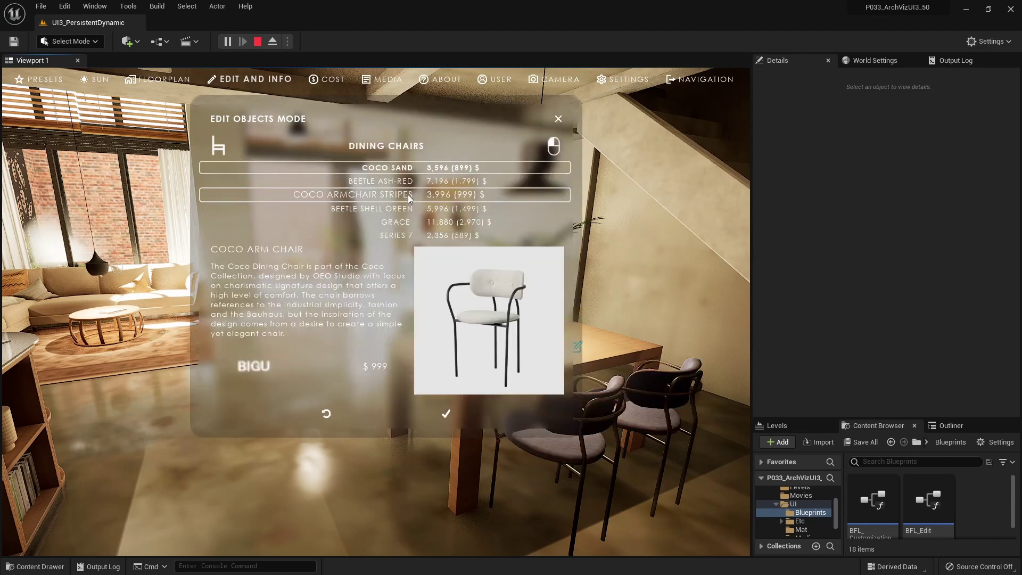
{"action": "left_click", "coordinate": [448, 413]}
{"action": "left_click", "coordinate": [538, 185]}
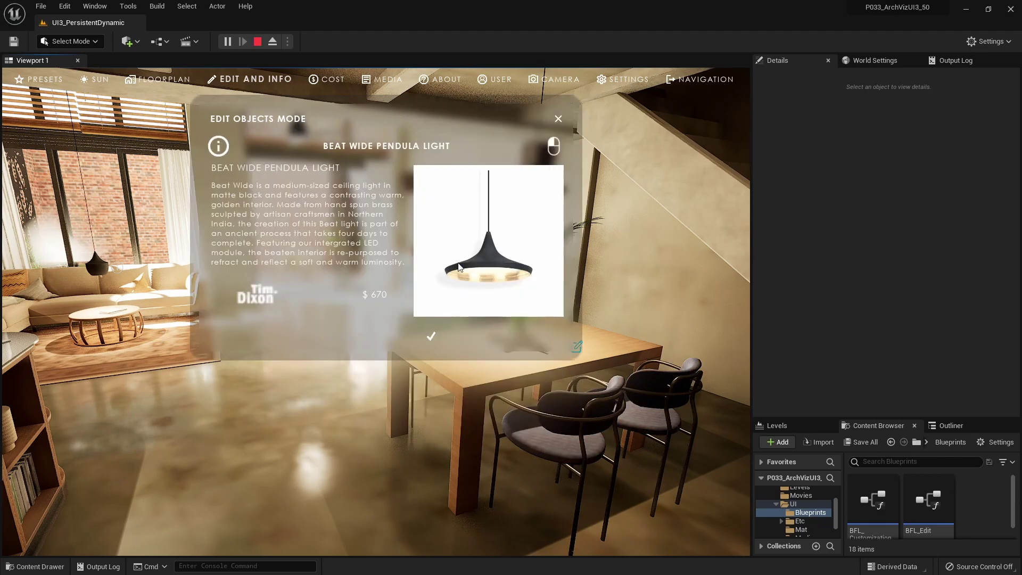
{"action": "left_click", "coordinate": [431, 341]}
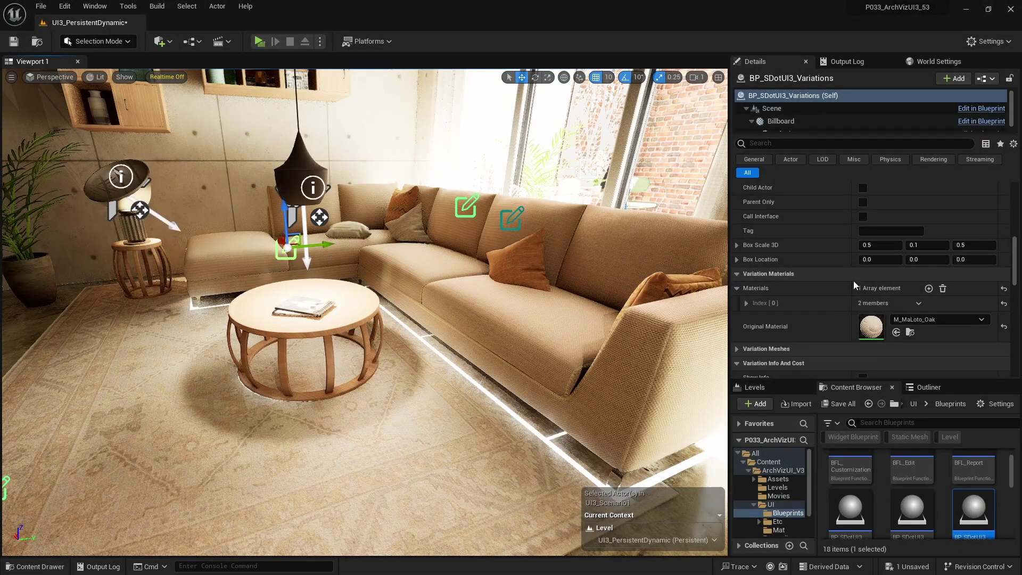
{"action": "scroll", "coordinate": [845, 279], "scroll_direction": "up", "scroll_amount": 5}
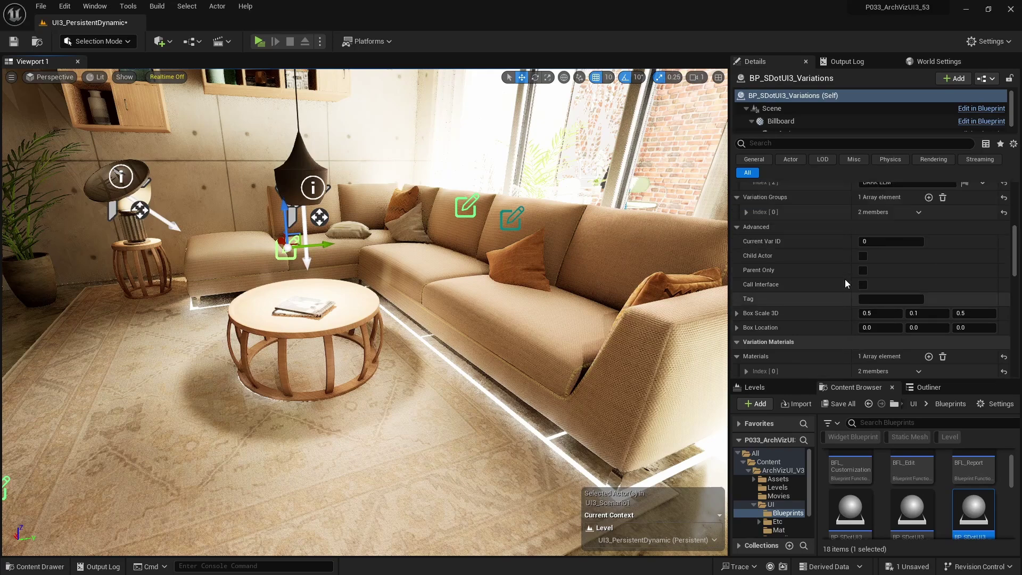
{"action": "scroll", "coordinate": [845, 279], "scroll_direction": "up", "scroll_amount": 3}
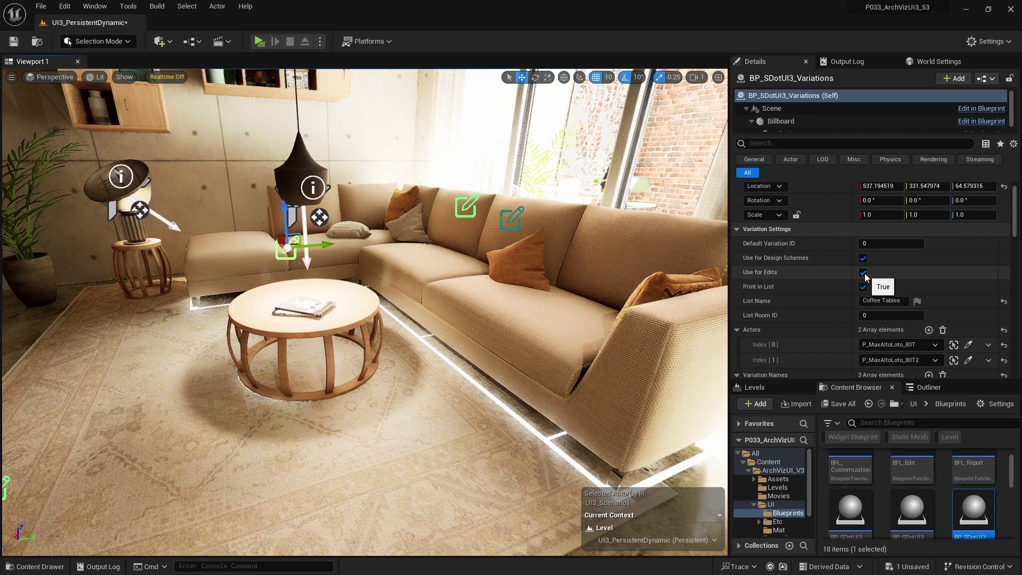
{"action": "left_click", "coordinate": [863, 273]}
{"action": "left_click", "coordinate": [863, 272]}
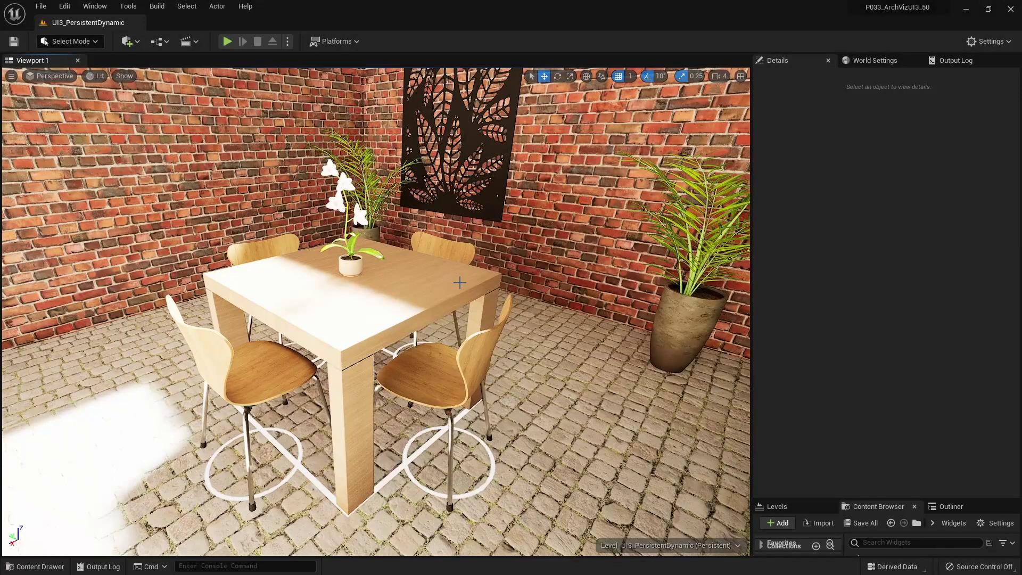
Drag BP_SDotUI3_Variations from UI > Blueprints onto the outdoor dining table
{"action": "right_click_drag", "start_coordinate": [458, 285], "coordinate": [397, 323]}
{"action": "left_click", "coordinate": [315, 343]}
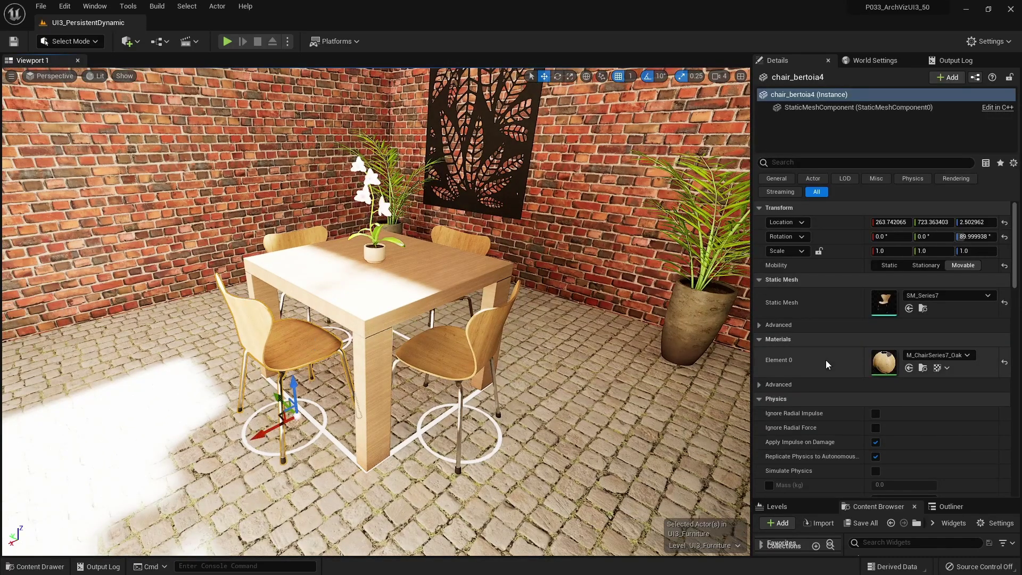
{"action": "scroll", "coordinate": [917, 406], "scroll_direction": "down", "scroll_amount": 2}
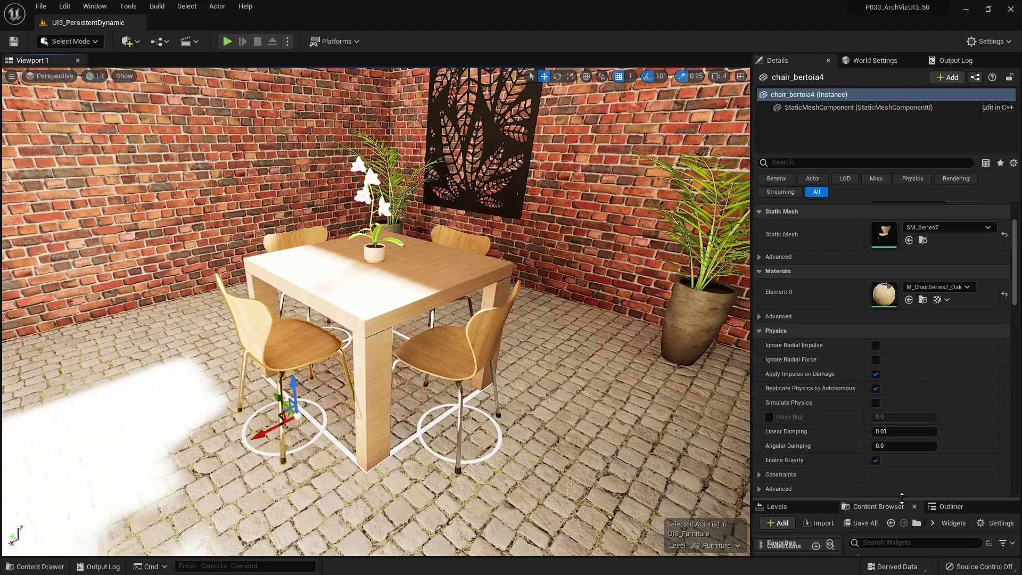
{"action": "left_click_drag", "start_coordinate": [903, 499], "coordinate": [901, 295]}
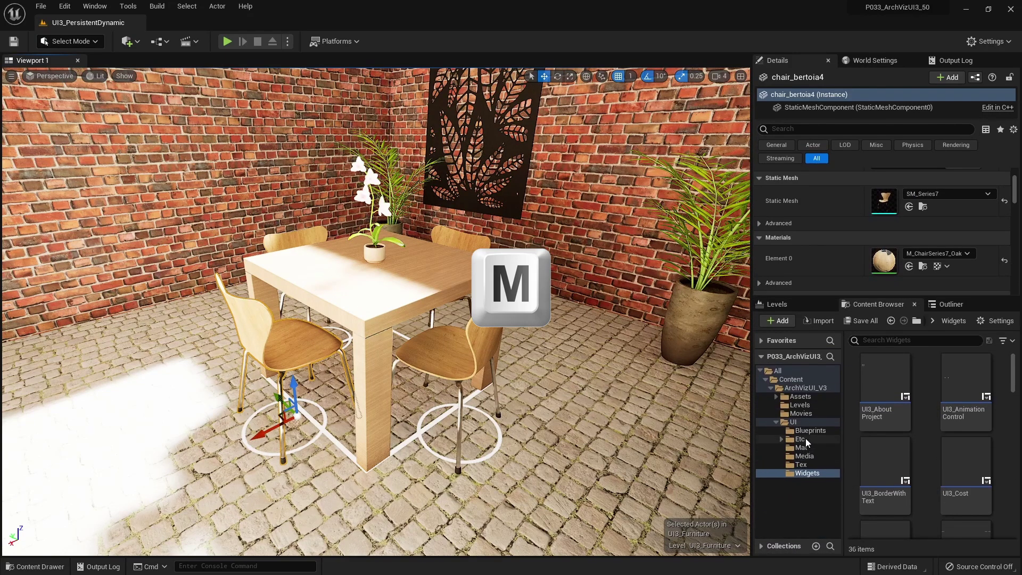
{"action": "left_click", "coordinate": [809, 430]}
{"action": "scroll", "coordinate": [939, 481], "scroll_direction": "down", "scroll_amount": 2}
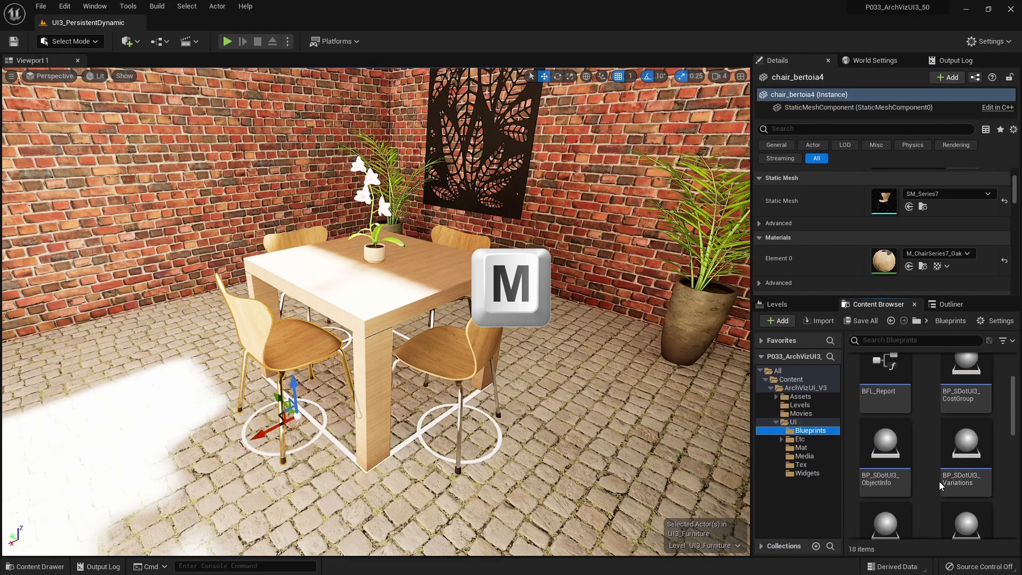
{"action": "left_click_drag", "start_coordinate": [940, 481], "coordinate": [366, 252]}
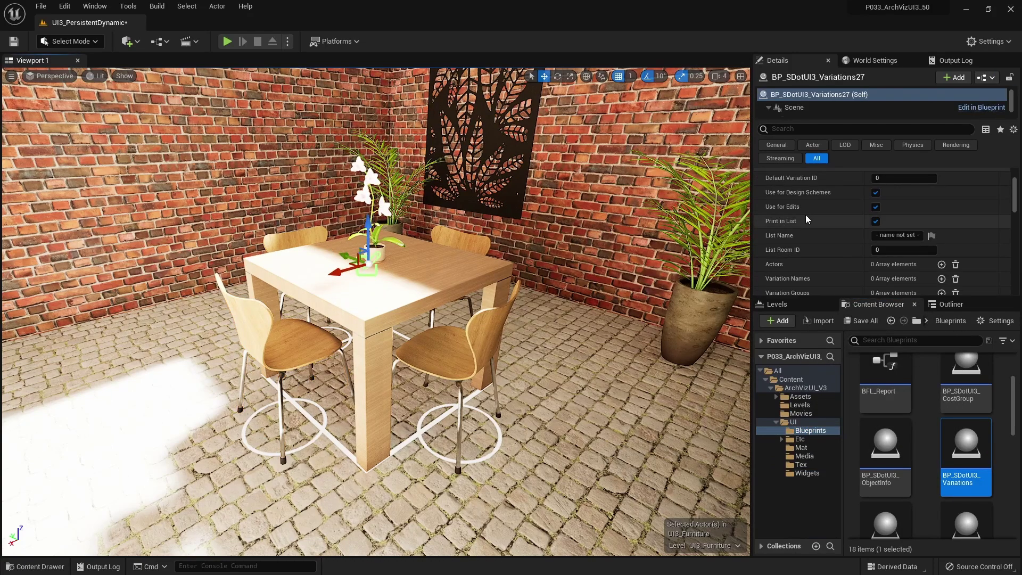
Add four slots to the variations actor's Actors array
{"action": "scroll", "coordinate": [823, 213], "scroll_direction": "down", "scroll_amount": 1}
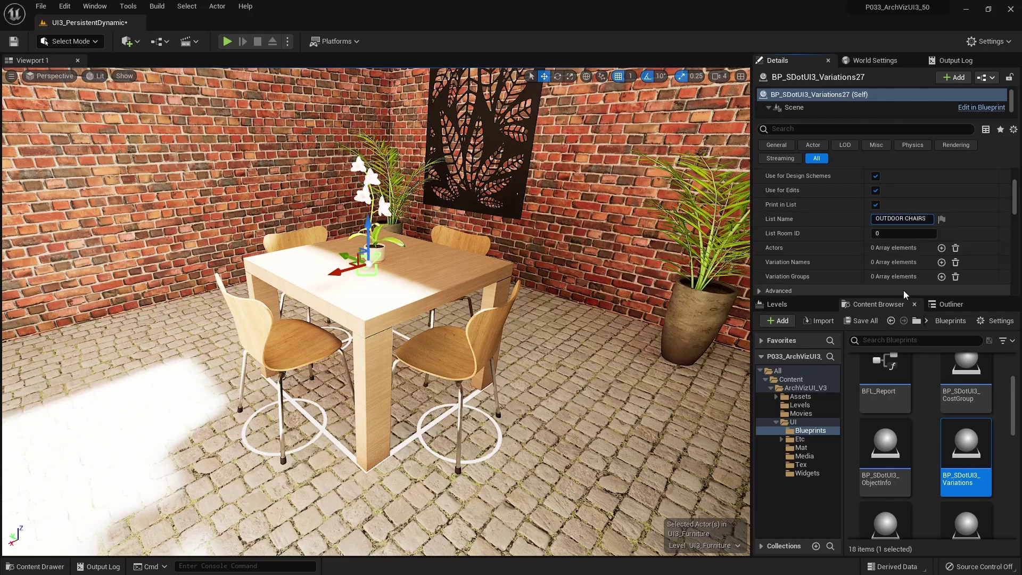
{"action": "left_click", "coordinate": [942, 249]}
{"action": "left_click", "coordinate": [942, 249]}
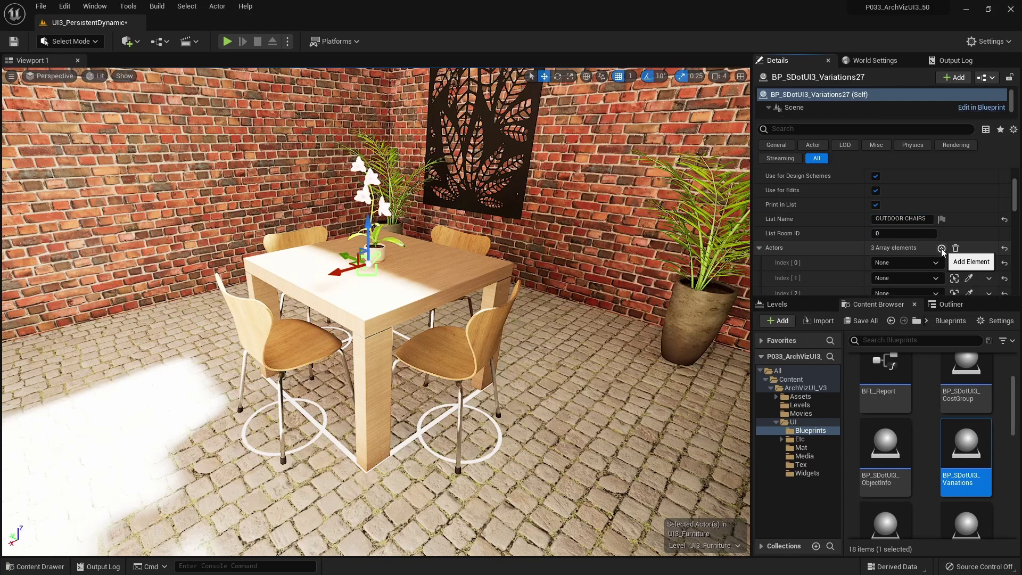
{"action": "left_click", "coordinate": [941, 249]}
Eyedrop the four outdoor chairs, including chair_bertoia3 and chair_bertoia4, into the Actors slots
{"action": "scroll", "coordinate": [953, 250], "scroll_direction": "down", "scroll_amount": 2}
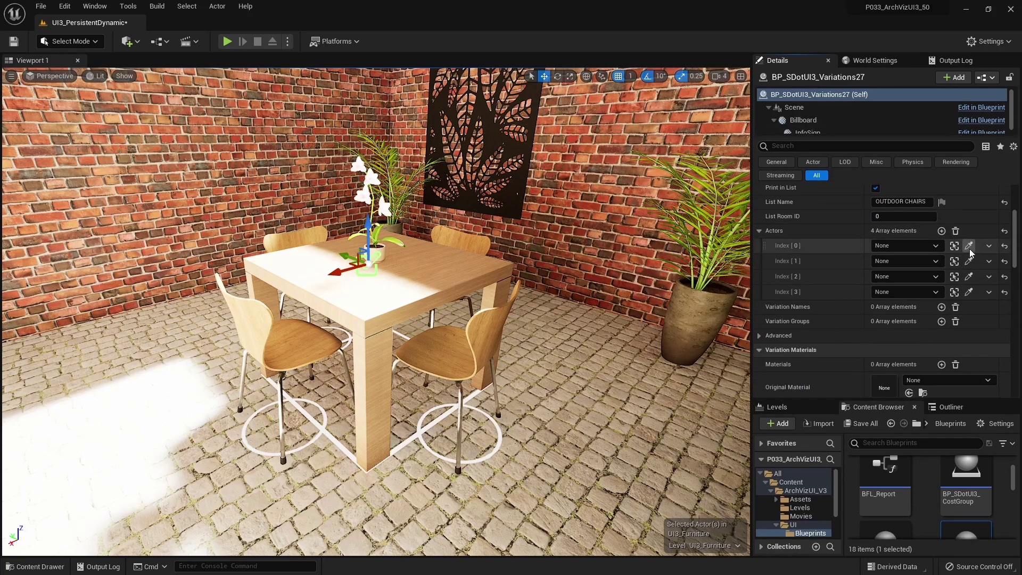
{"action": "left_click", "coordinate": [969, 246]}
{"action": "left_click", "coordinate": [489, 329]}
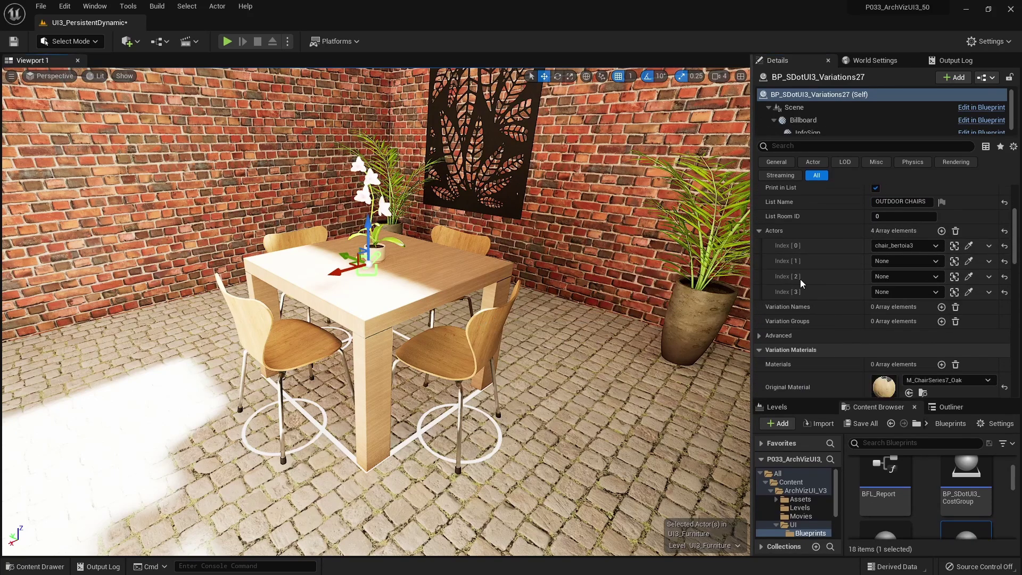
{"action": "left_click", "coordinate": [970, 261]}
{"action": "left_click", "coordinate": [306, 332]}
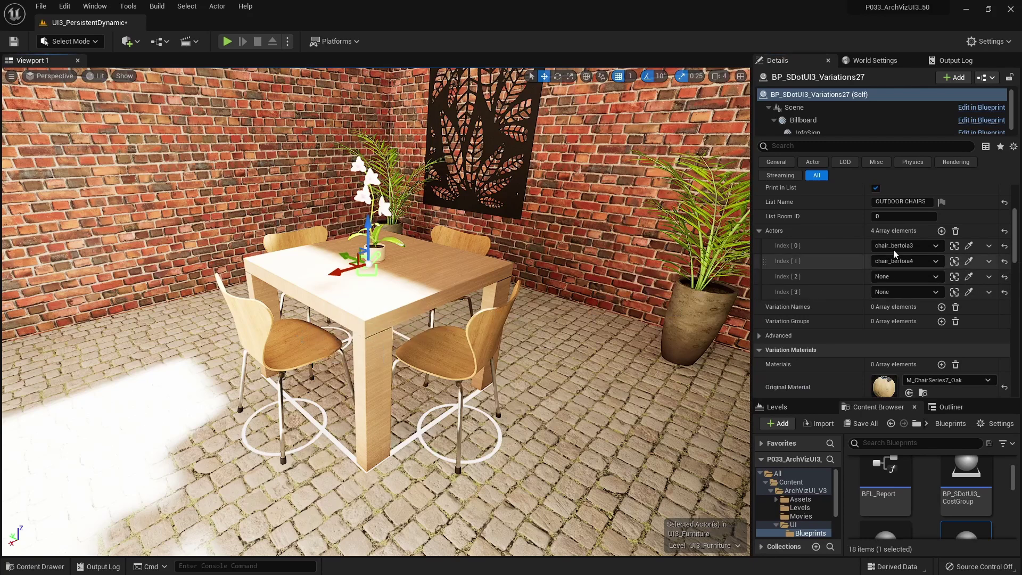
{"action": "left_click", "coordinate": [969, 276]}
{"action": "left_click", "coordinate": [290, 231]}
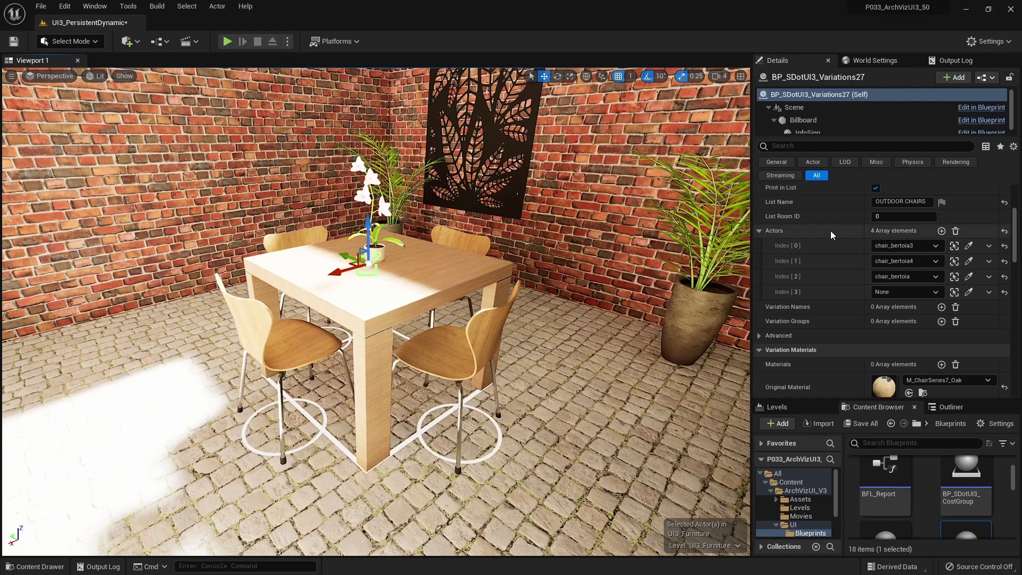
{"action": "left_click", "coordinate": [969, 292]}
{"action": "left_click", "coordinate": [475, 242]}
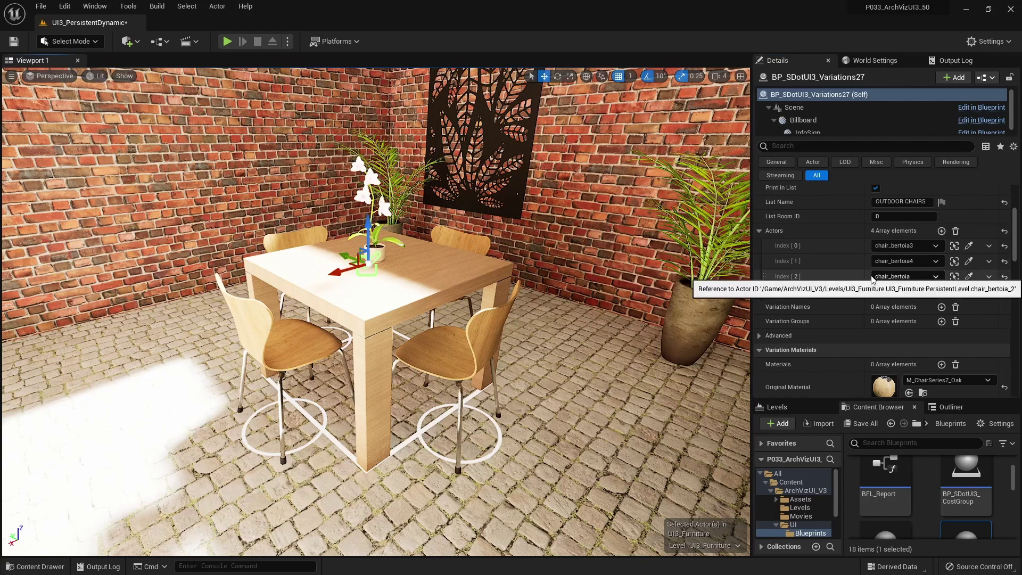
{"action": "scroll", "coordinate": [868, 279], "scroll_direction": "down", "scroll_amount": 4}
Set the first Meshes slot to SM_Series7 using the selected asset
{"action": "scroll", "coordinate": [844, 291], "scroll_direction": "down", "scroll_amount": 3}
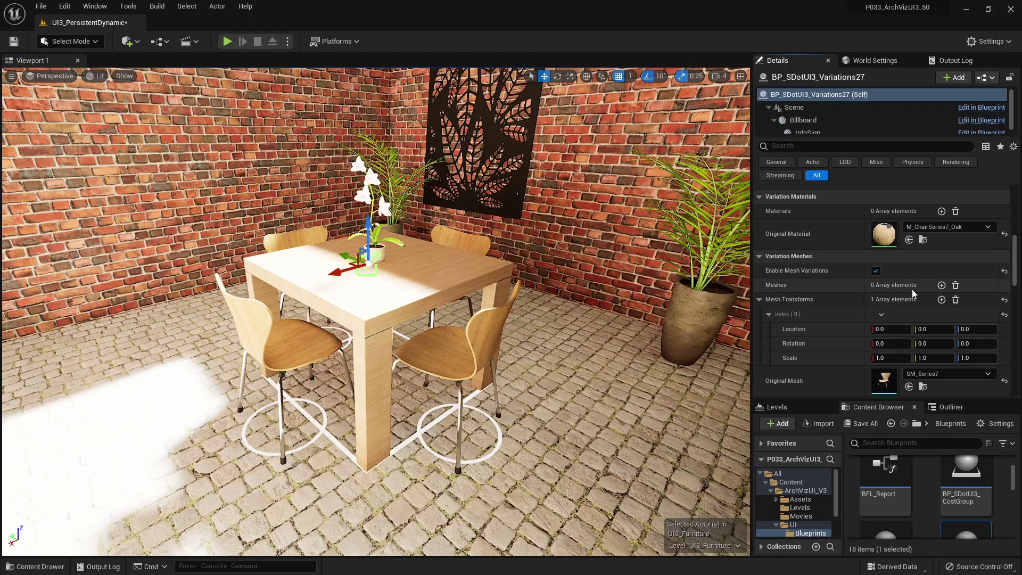
{"action": "left_click", "coordinate": [942, 285]}
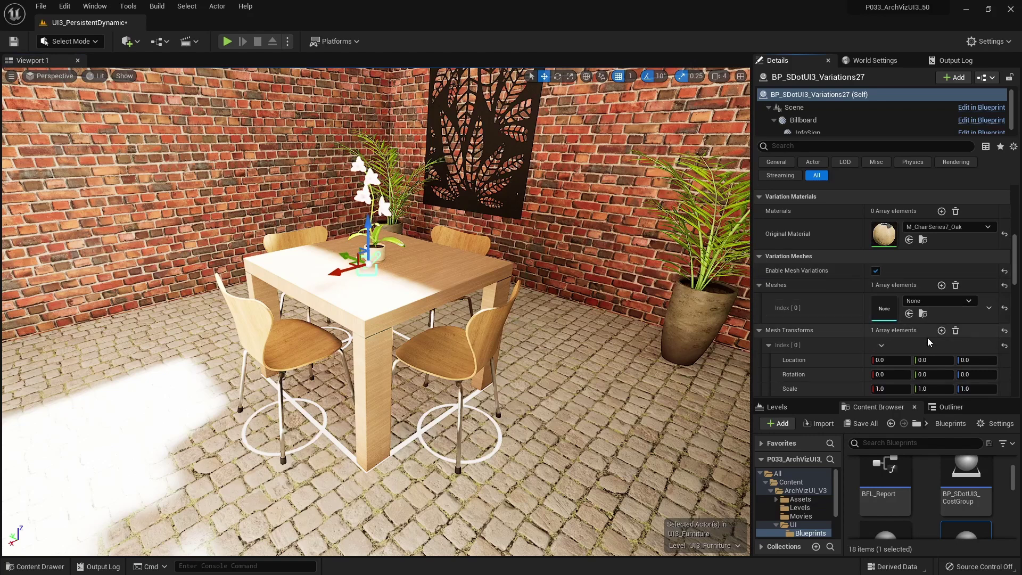
{"action": "scroll", "coordinate": [923, 304], "scroll_direction": "down", "scroll_amount": 1}
{"action": "scroll", "coordinate": [923, 304], "scroll_direction": "down", "scroll_amount": 3}
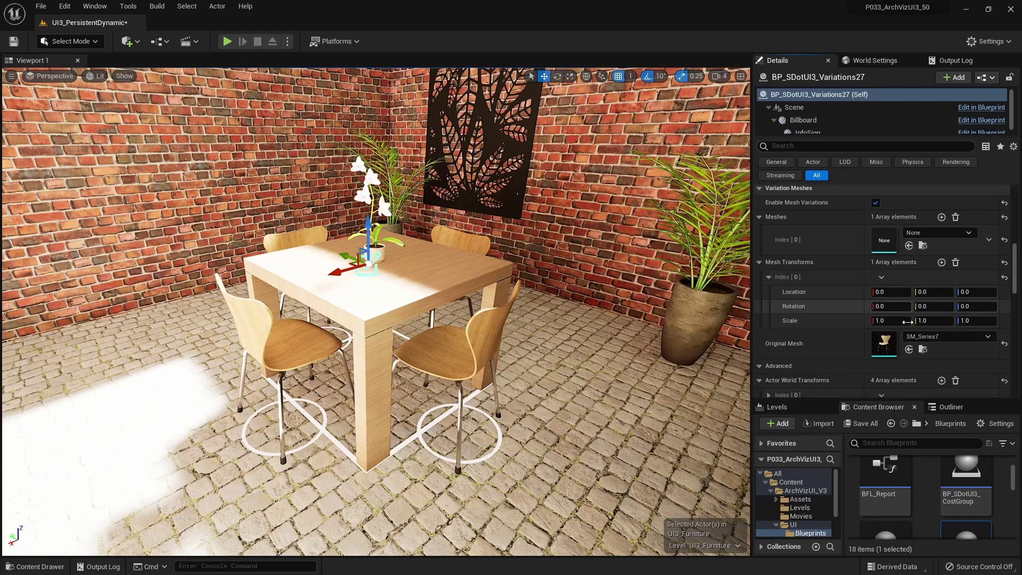
{"action": "left_click", "coordinate": [923, 349]}
{"action": "left_click", "coordinate": [910, 246]}
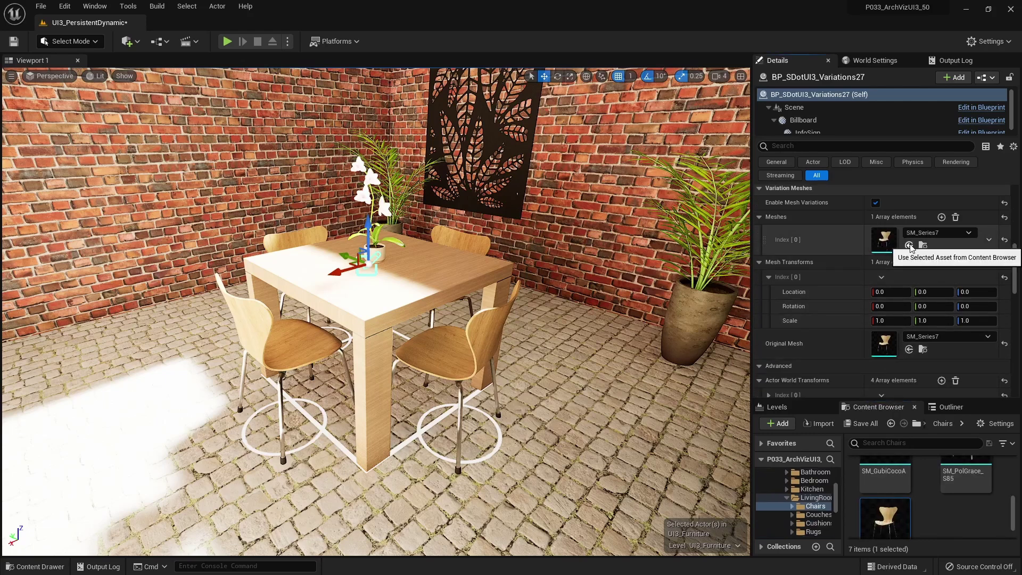
Add two more mesh slots and drag SM_GubiCocoA and P_GubiBeetle into them
{"action": "left_click", "coordinate": [942, 217]}
{"action": "left_click", "coordinate": [942, 218]}
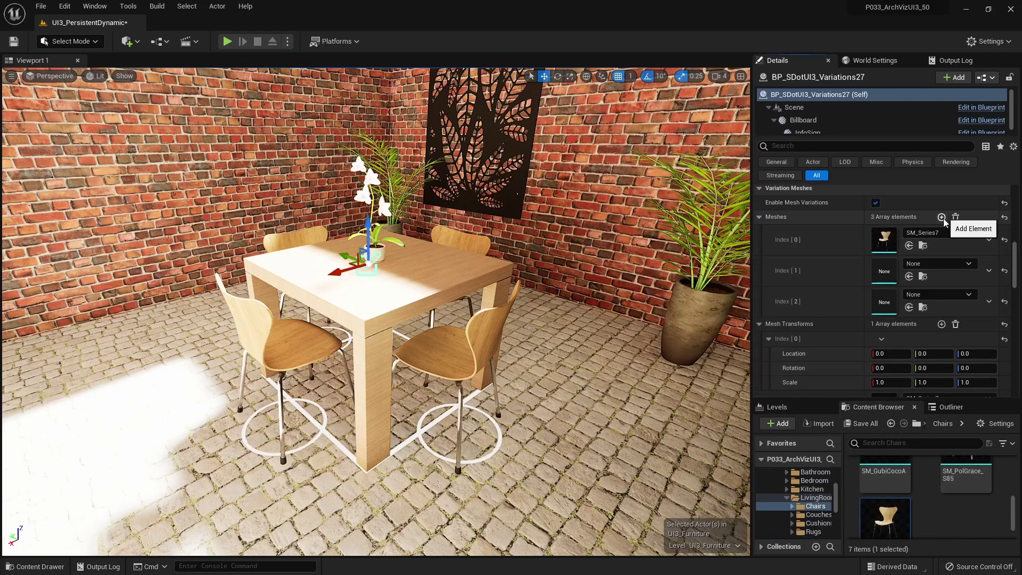
{"action": "scroll", "coordinate": [926, 501], "scroll_direction": "up", "scroll_amount": 2}
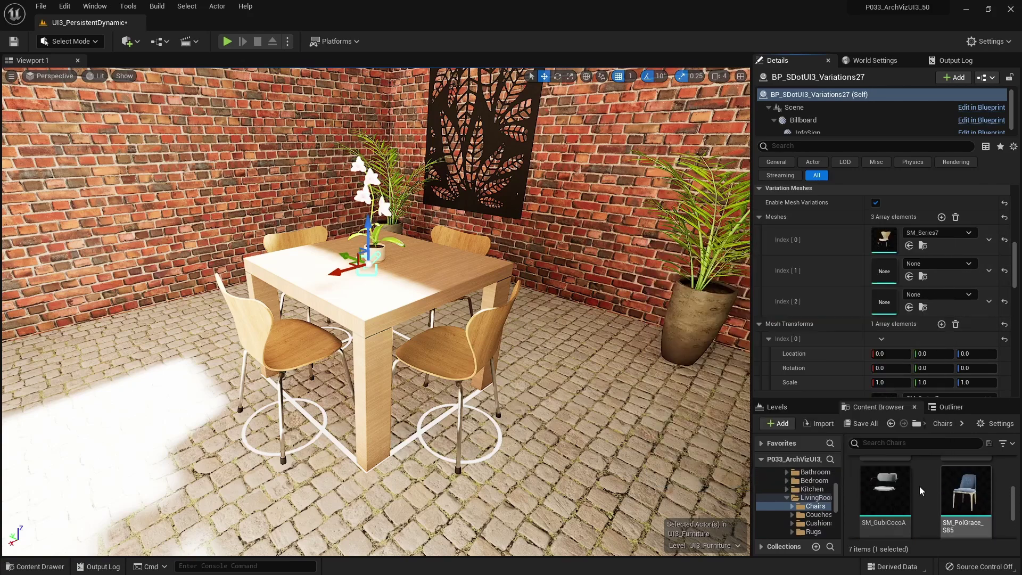
{"action": "left_click_drag", "start_coordinate": [885, 488], "coordinate": [885, 271]}
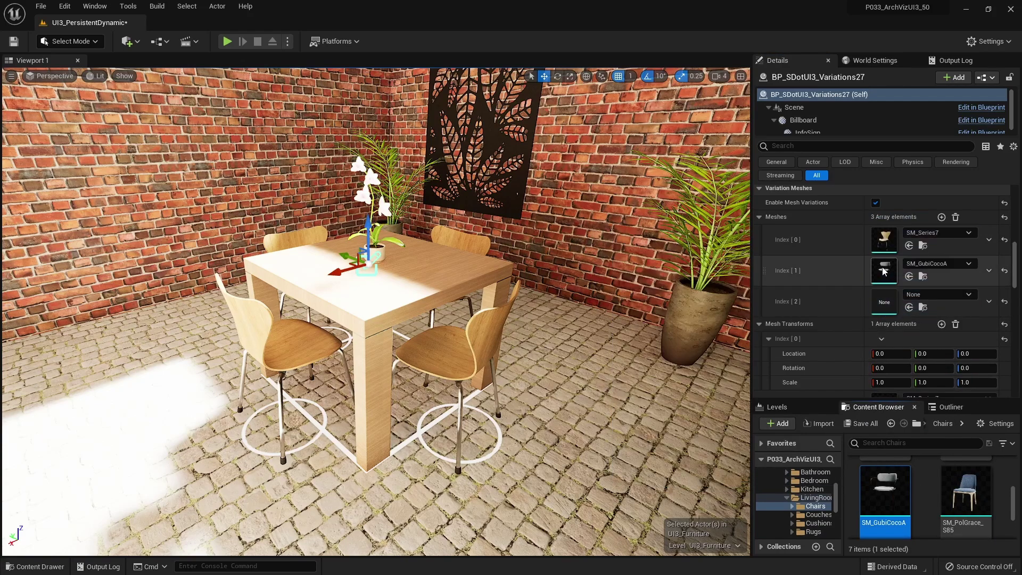
{"action": "scroll", "coordinate": [938, 490], "scroll_direction": "up", "scroll_amount": 1}
{"action": "scroll", "coordinate": [938, 490], "scroll_direction": "up", "scroll_amount": 1}
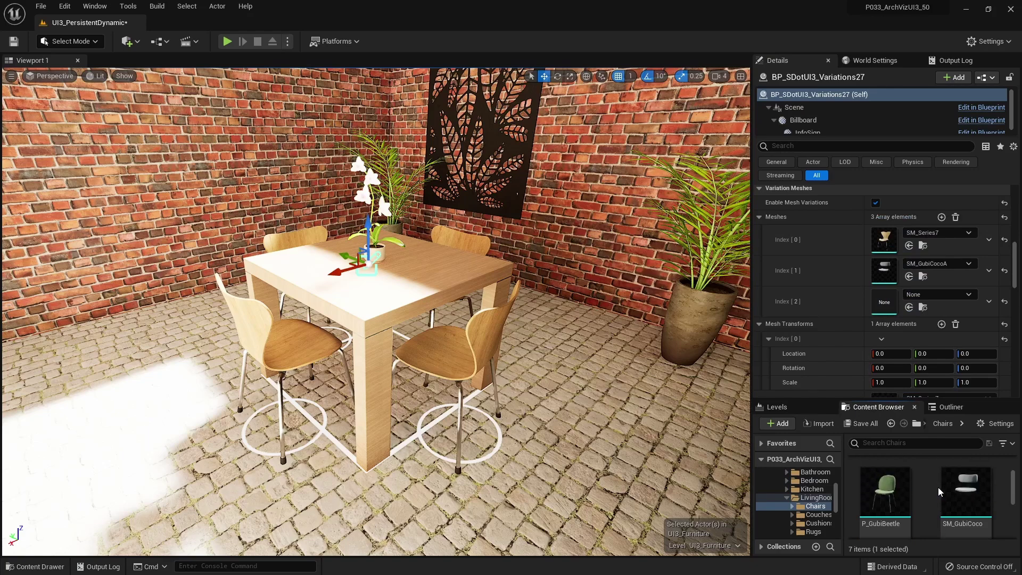
{"action": "left_click_drag", "start_coordinate": [894, 492], "coordinate": [880, 300]}
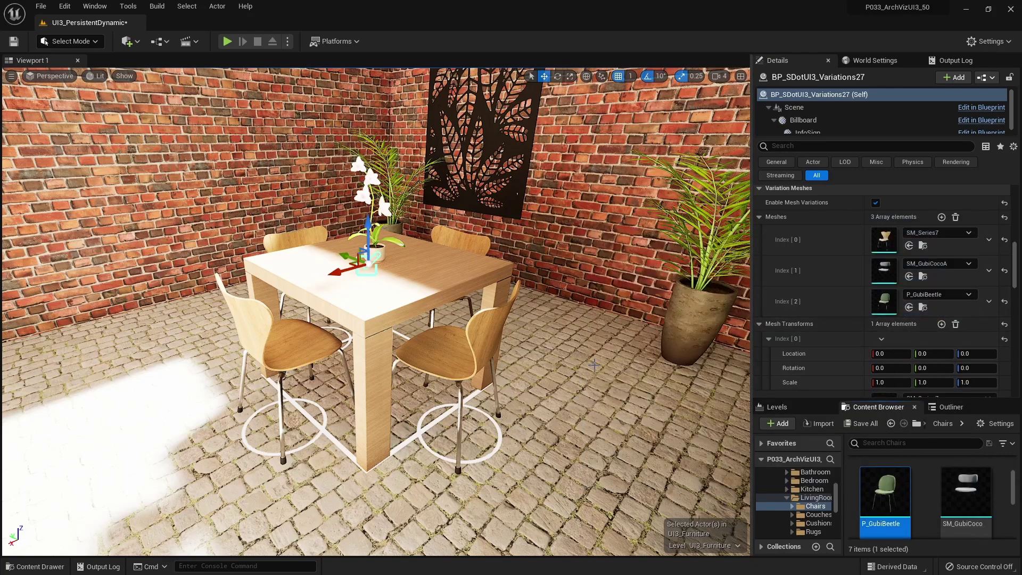
{"action": "right_click_drag", "start_coordinate": [595, 364], "coordinate": [605, 361]}
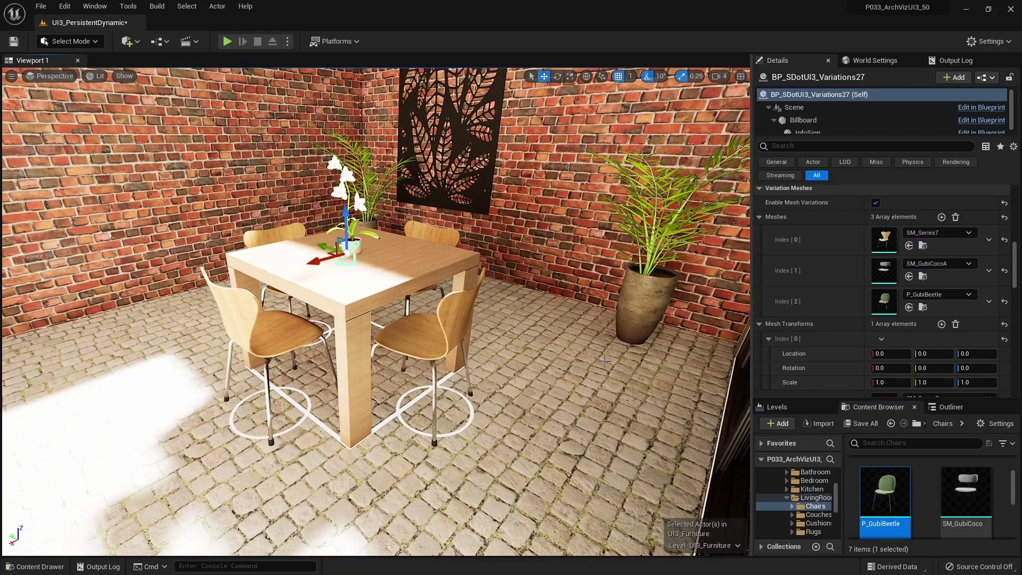
Save all modified packages and start a Play-in-Editor session
{"action": "left_click", "coordinate": [43, 6]}
{"action": "left_click", "coordinate": [81, 126]}
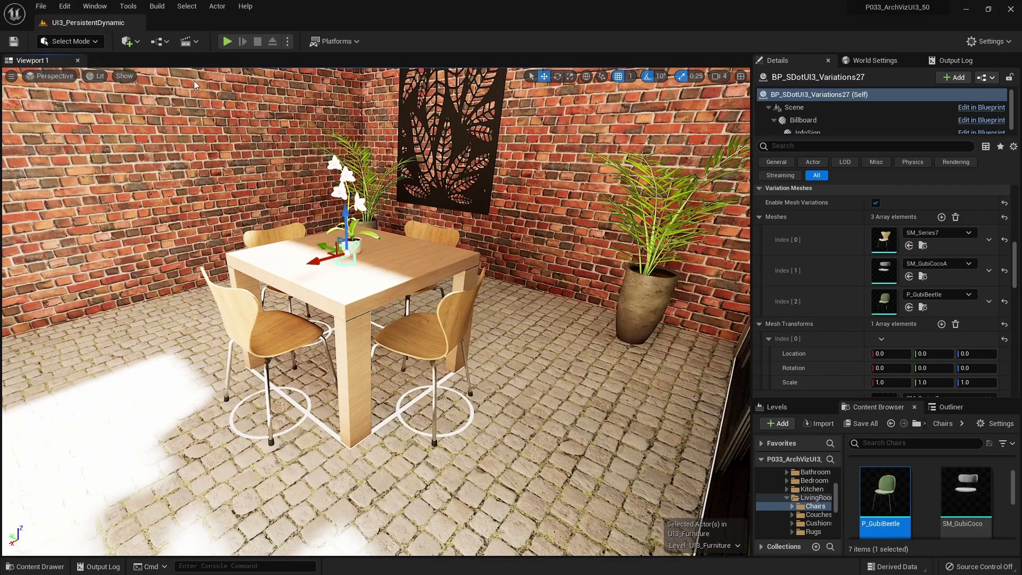
{"action": "left_click", "coordinate": [225, 41]}
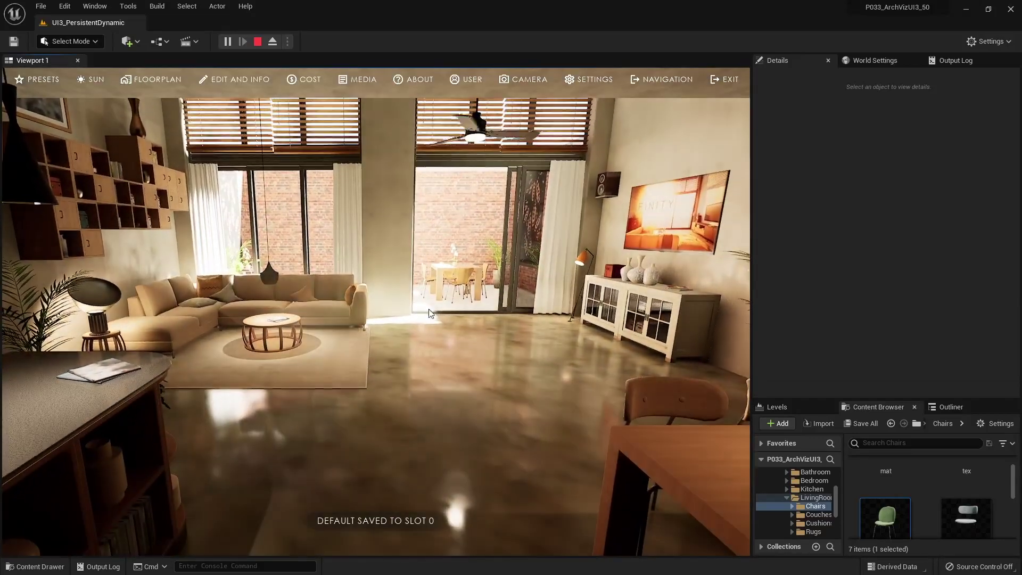
Move out to the patio table and switch the patio chairs to Variation 2 in Edit Objects mode
{"action": "left_click", "coordinate": [429, 309]}
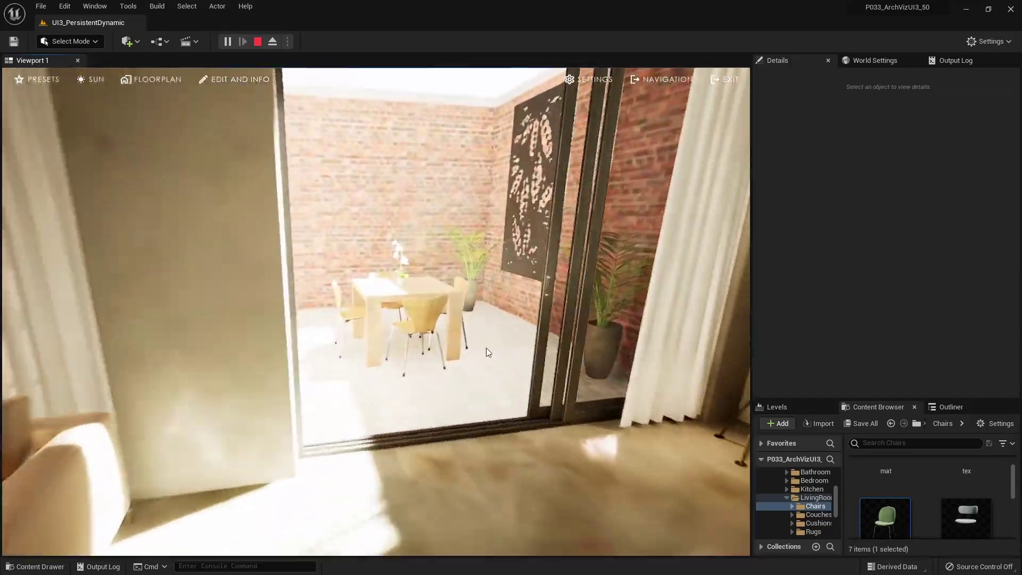
{"action": "left_click", "coordinate": [487, 347]}
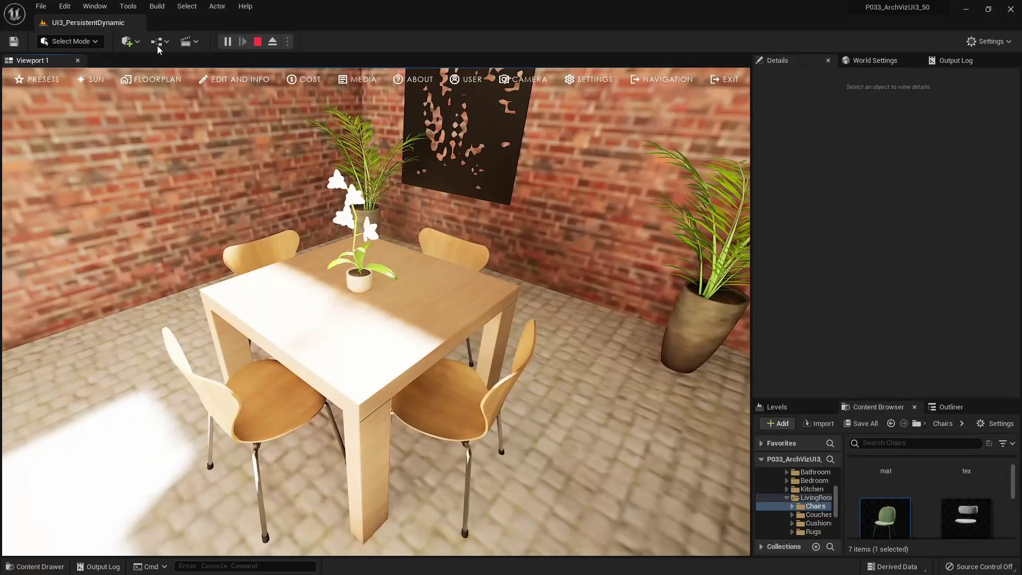
{"action": "left_click", "coordinate": [240, 78]}
{"action": "left_click", "coordinate": [262, 400]}
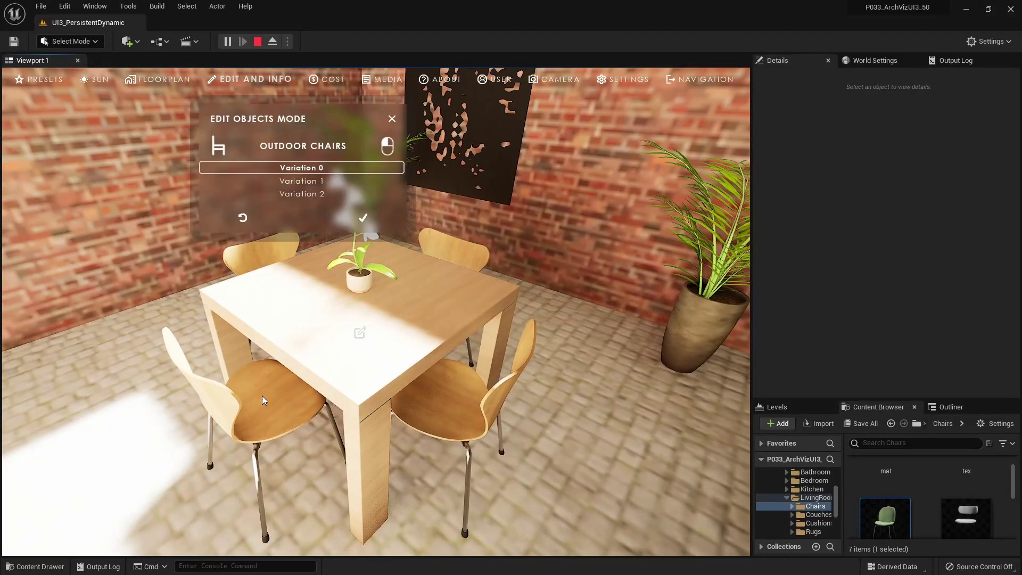
{"action": "left_click", "coordinate": [305, 190]}
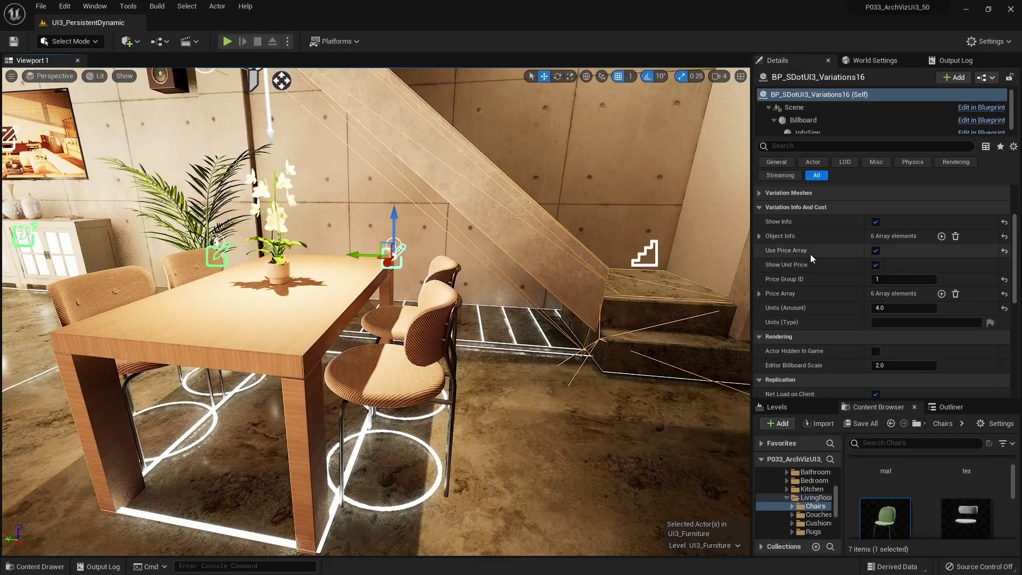
Expand Object Info and its first two Index entries on BP_SDotUI3_Variations16
{"action": "right_click_drag", "start_coordinate": [655, 296], "coordinate": [618, 296]}
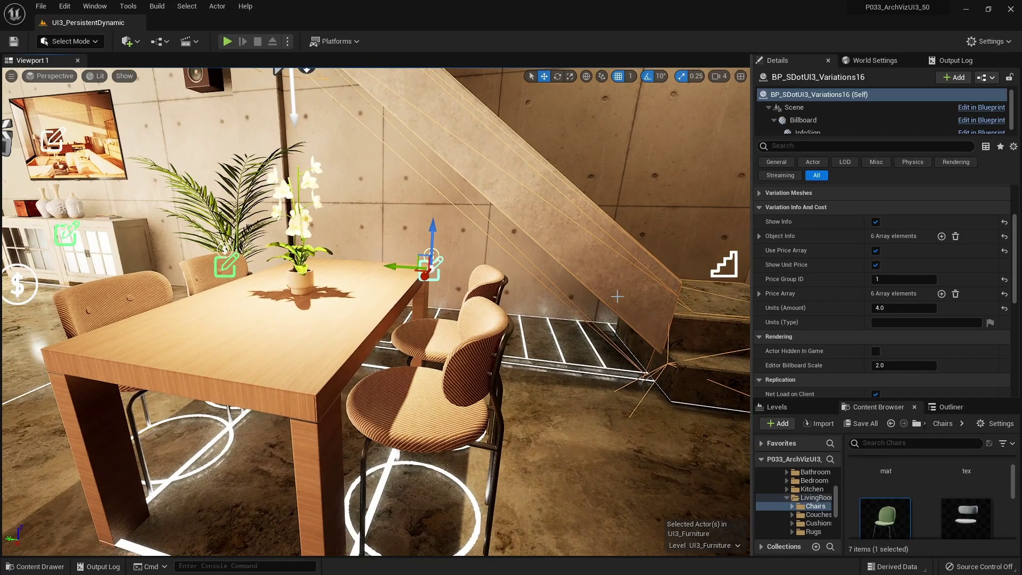
{"action": "left_click", "coordinate": [760, 236]}
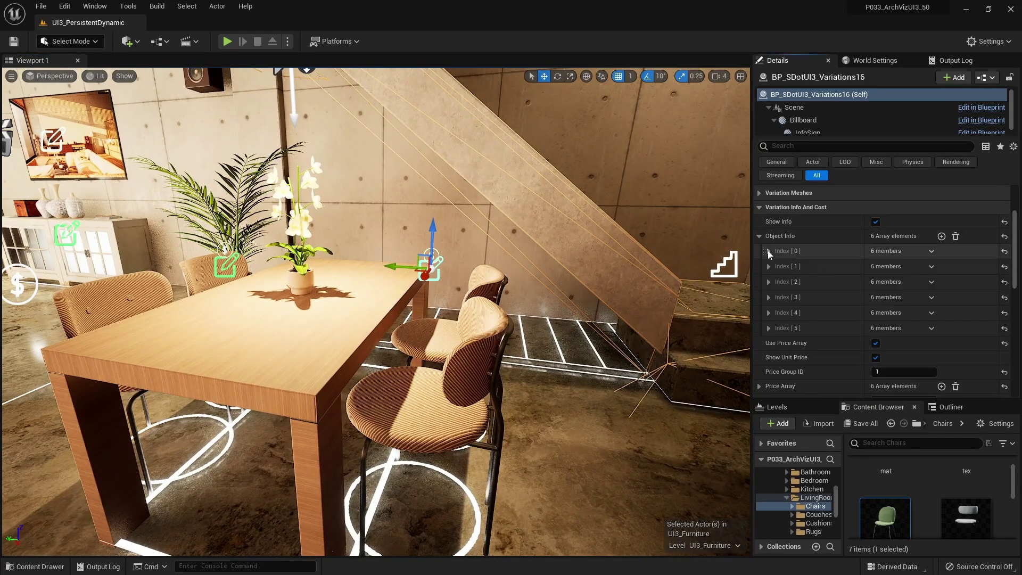
{"action": "left_click", "coordinate": [768, 250]}
{"action": "scroll", "coordinate": [791, 301], "scroll_direction": "down", "scroll_amount": 2}
{"action": "left_click", "coordinate": [768, 335]}
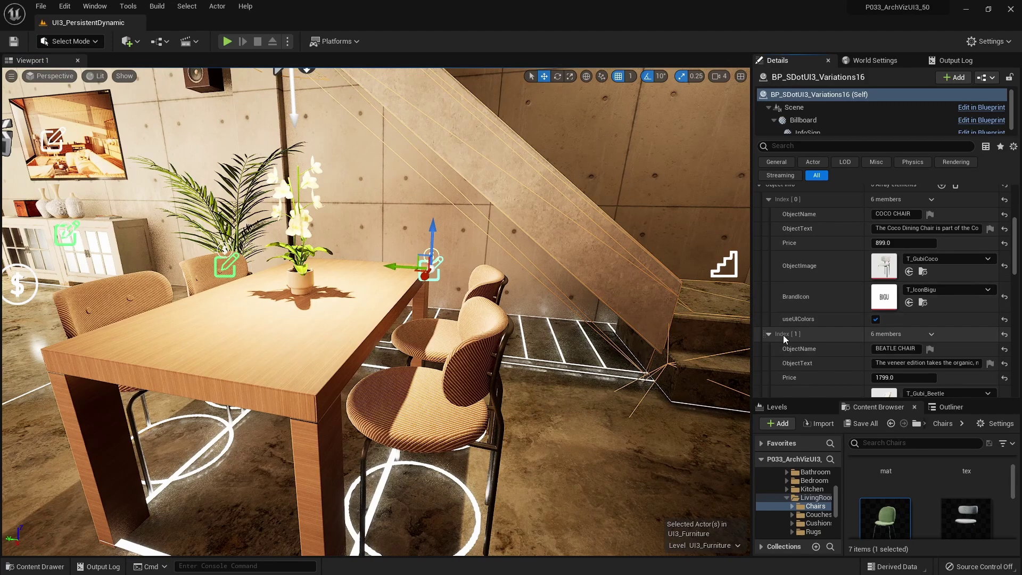
{"action": "scroll", "coordinate": [795, 338], "scroll_direction": "down", "scroll_amount": 1}
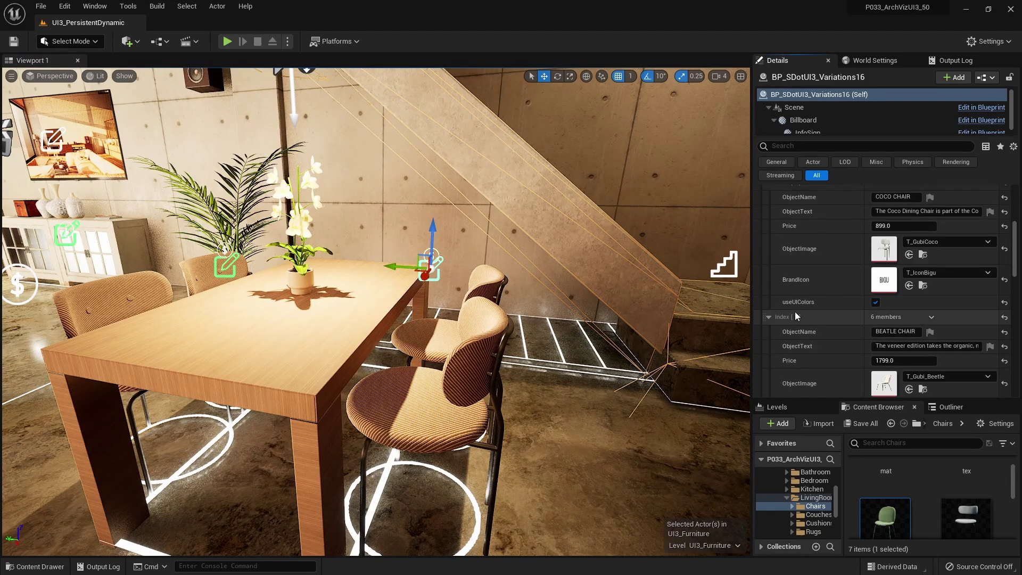
{"action": "scroll", "coordinate": [794, 312], "scroll_direction": "up", "scroll_amount": 3}
Inspect BP_SDotUI3_Variations3 near the plant, then play the scene again
{"action": "right_click_drag", "start_coordinate": [377, 283], "coordinate": [376, 282]}
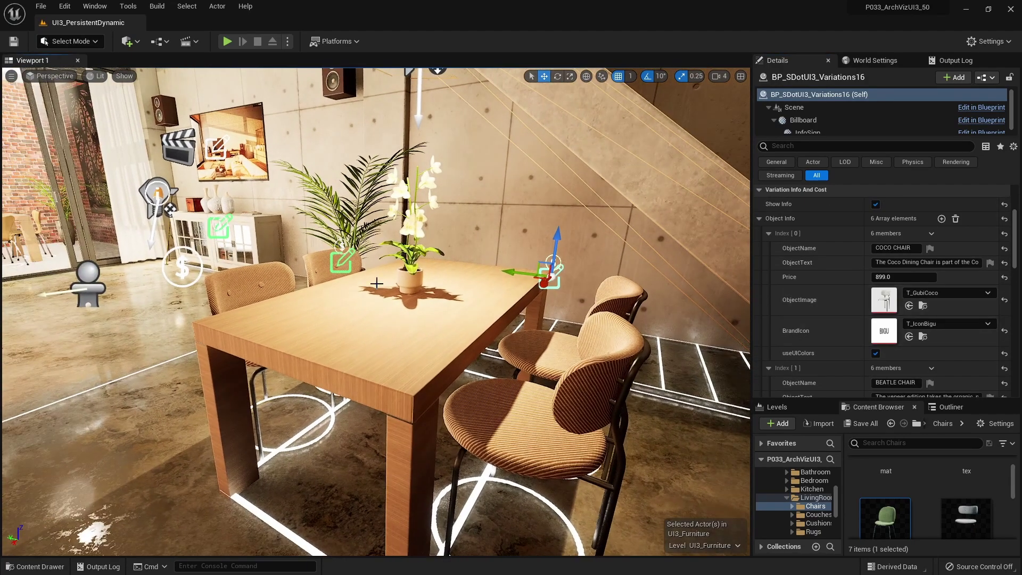
{"action": "left_click", "coordinate": [341, 261]}
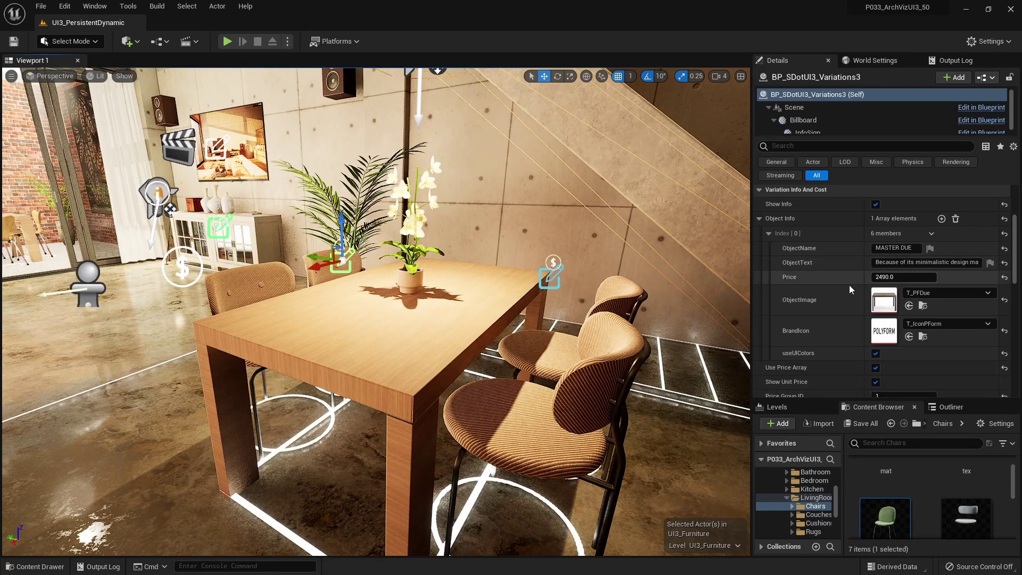
{"action": "scroll", "coordinate": [803, 346], "scroll_direction": "down", "scroll_amount": 5}
{"action": "scroll", "coordinate": [815, 345], "scroll_direction": "up", "scroll_amount": 3}
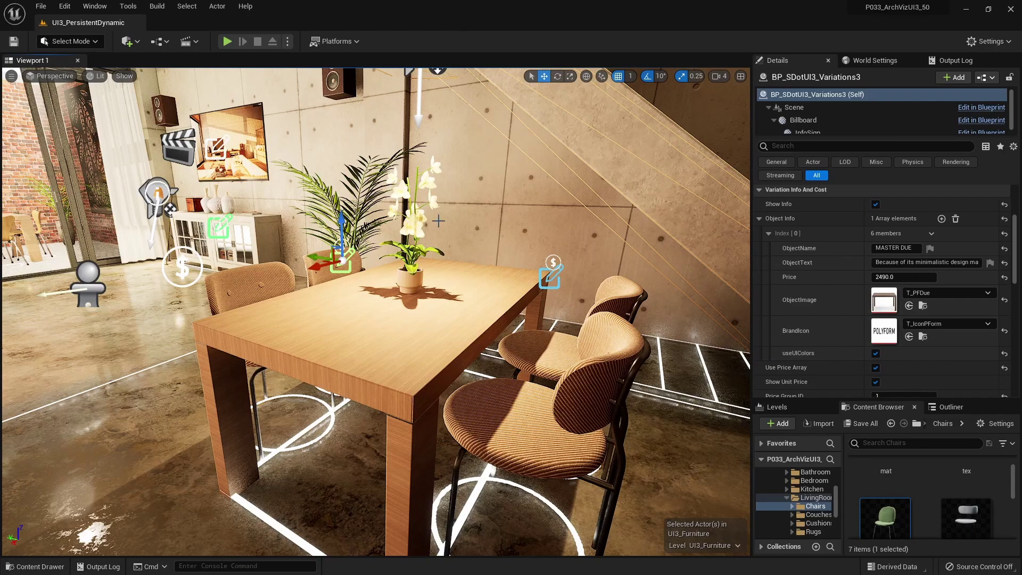
{"action": "left_click", "coordinate": [227, 41]}
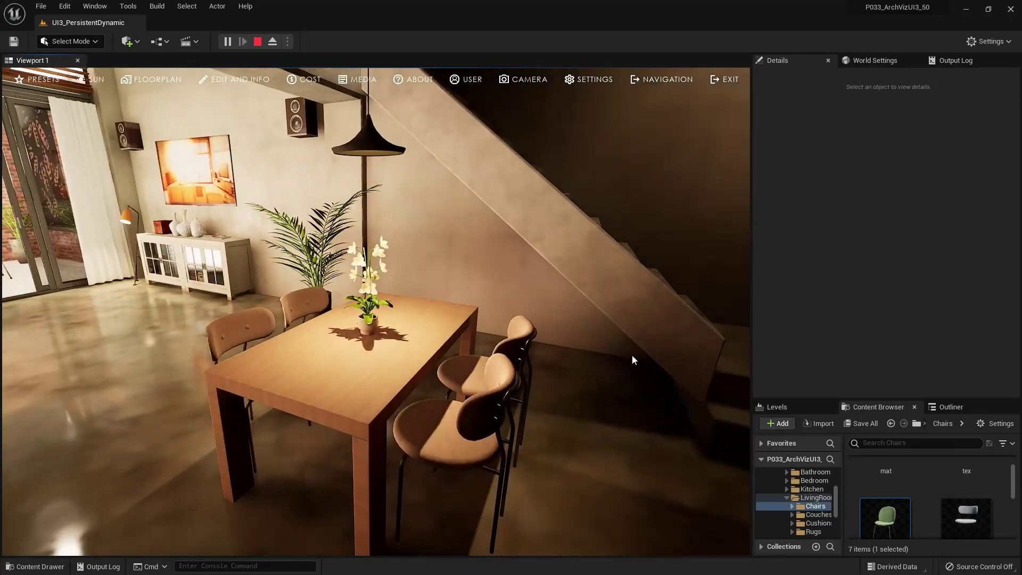
Try the dining chair variations and confirm BEETLE SHELL GREEN
{"action": "left_click", "coordinate": [236, 79]}
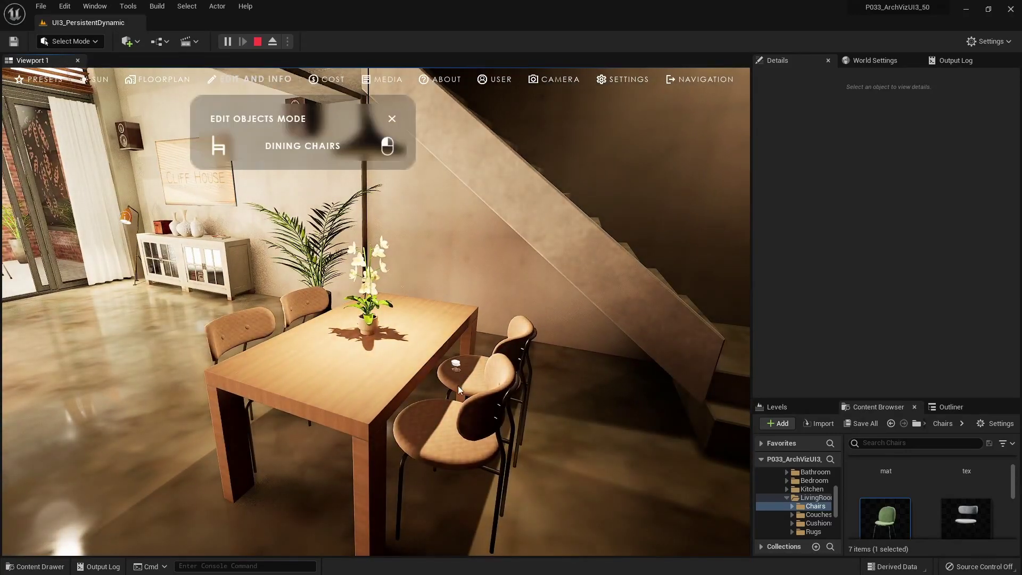
{"action": "left_click", "coordinate": [449, 438]}
{"action": "left_click", "coordinate": [422, 183]}
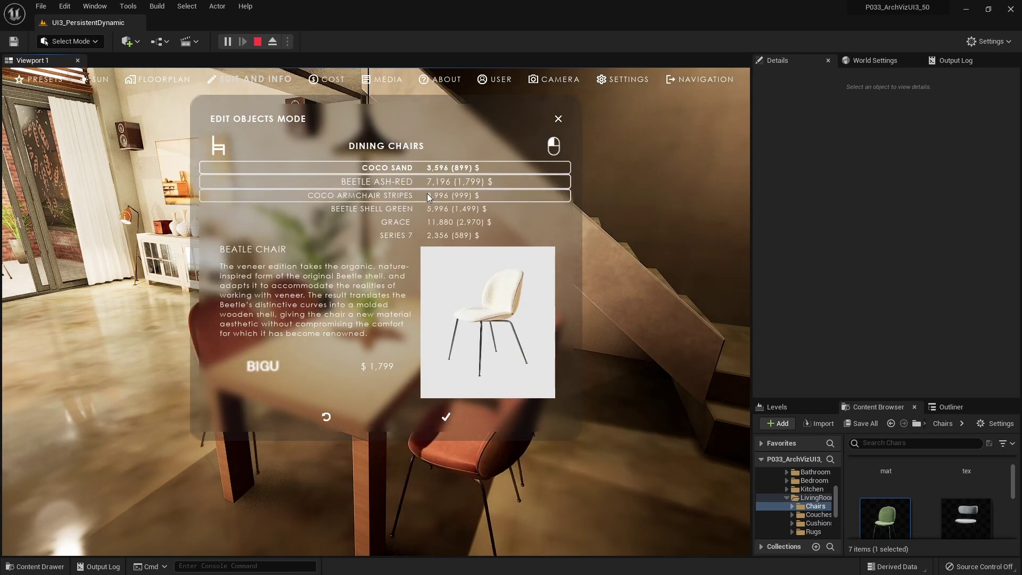
{"action": "left_click", "coordinate": [428, 195]}
{"action": "left_click", "coordinate": [430, 209]}
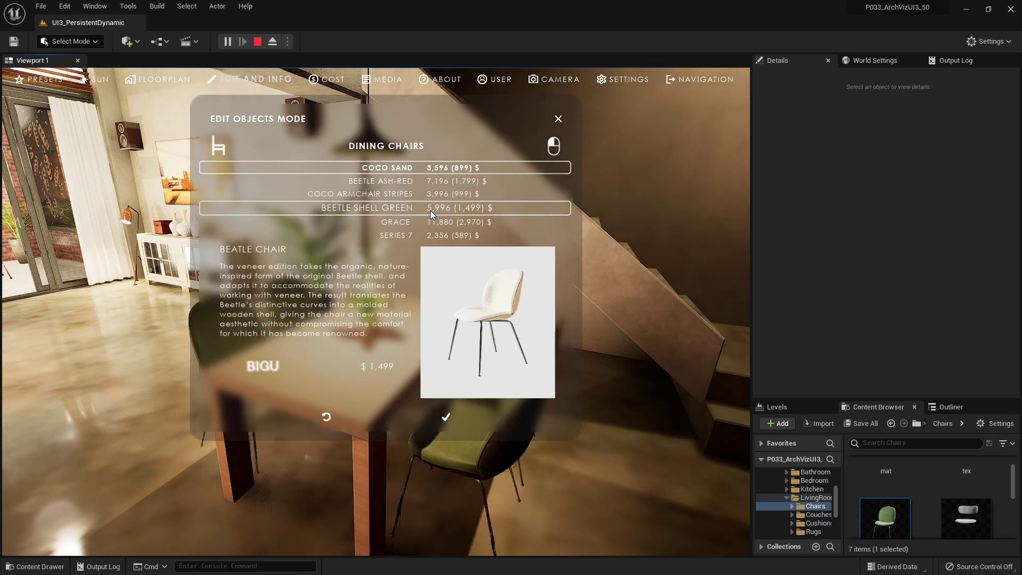
{"action": "left_click", "coordinate": [448, 417]}
Cycle the dining table through Veneer Ash Oak and Dark Elm, then confirm the White finish
{"action": "left_click", "coordinate": [361, 365]}
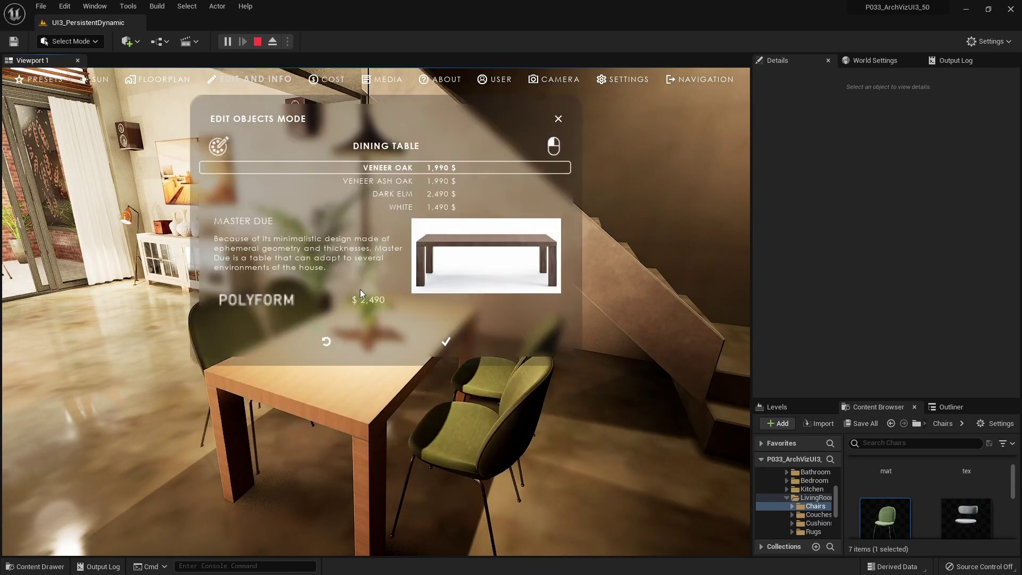
{"action": "left_click", "coordinate": [374, 181]}
{"action": "left_click", "coordinate": [379, 194]}
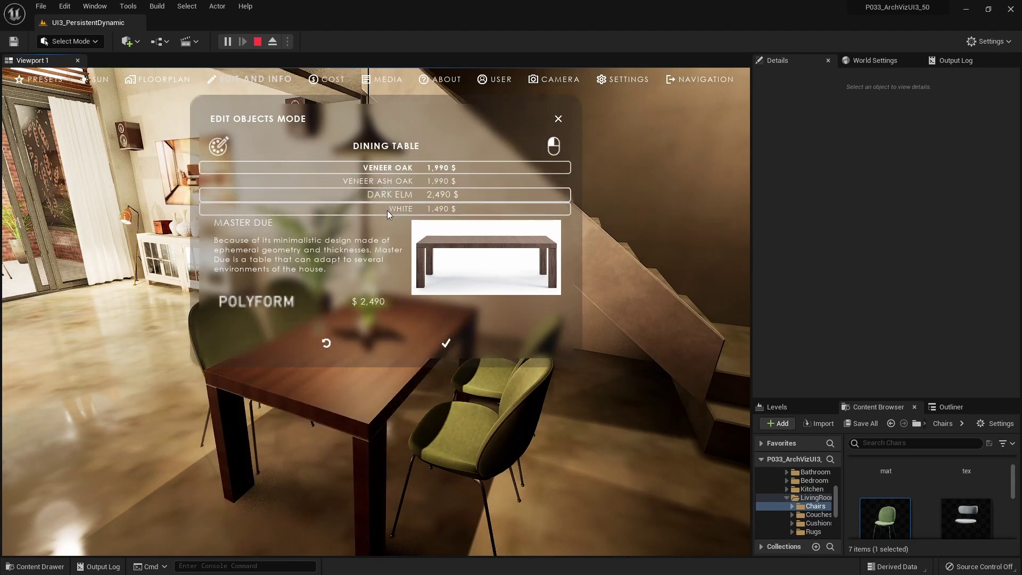
{"action": "left_click", "coordinate": [387, 209]}
{"action": "left_click", "coordinate": [446, 345]}
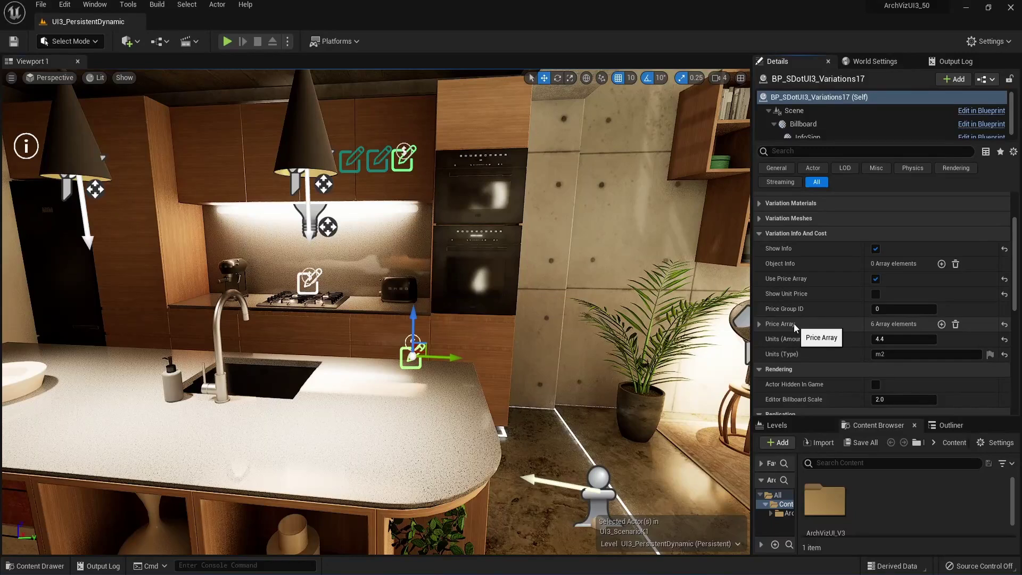
Expand the Price Array to review its six prices, then start playing the level
{"action": "left_click", "coordinate": [793, 324]}
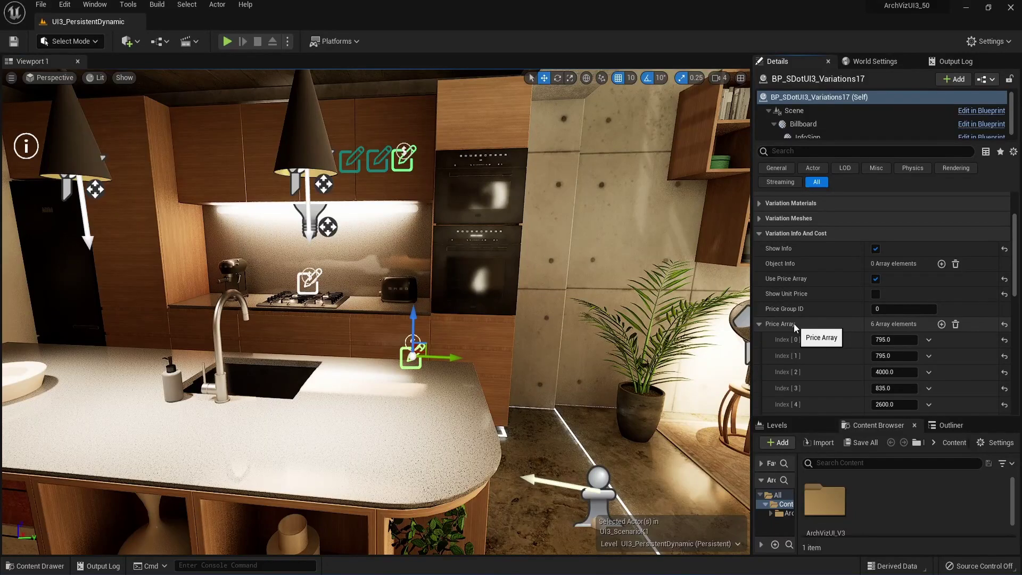
{"action": "scroll", "coordinate": [794, 324], "scroll_direction": "down", "scroll_amount": 2}
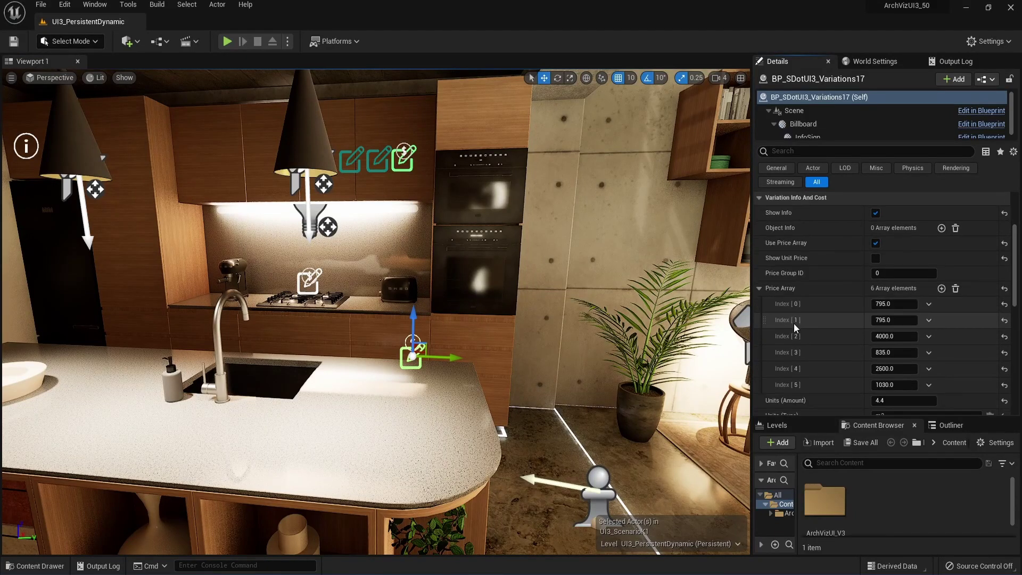
{"action": "left_click", "coordinate": [226, 41]}
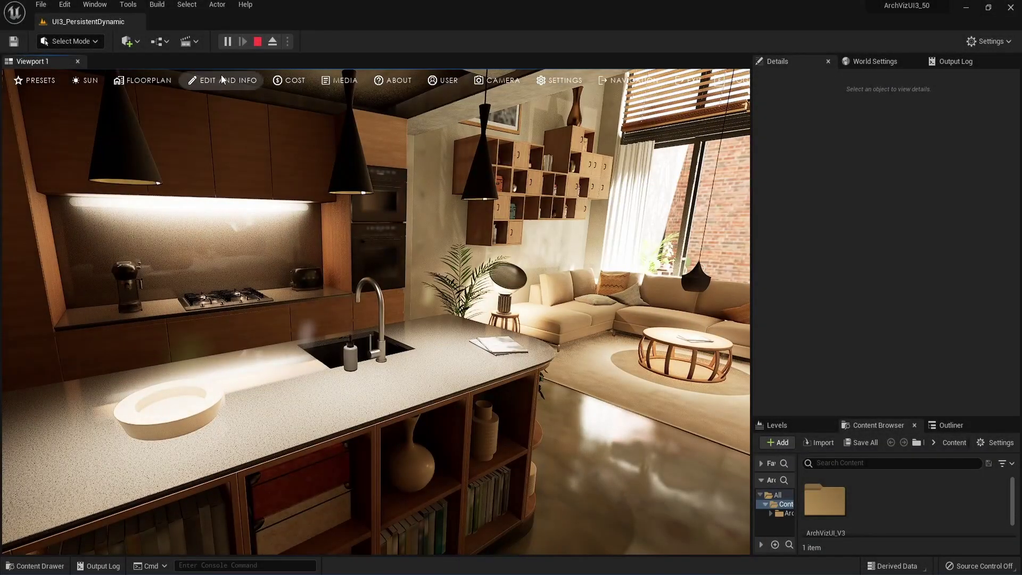
Switch the kitchen bench to WHITE MARBLE (17,600 $) in Edit and Info mode
{"action": "left_click", "coordinate": [220, 79]}
{"action": "left_click", "coordinate": [431, 372]}
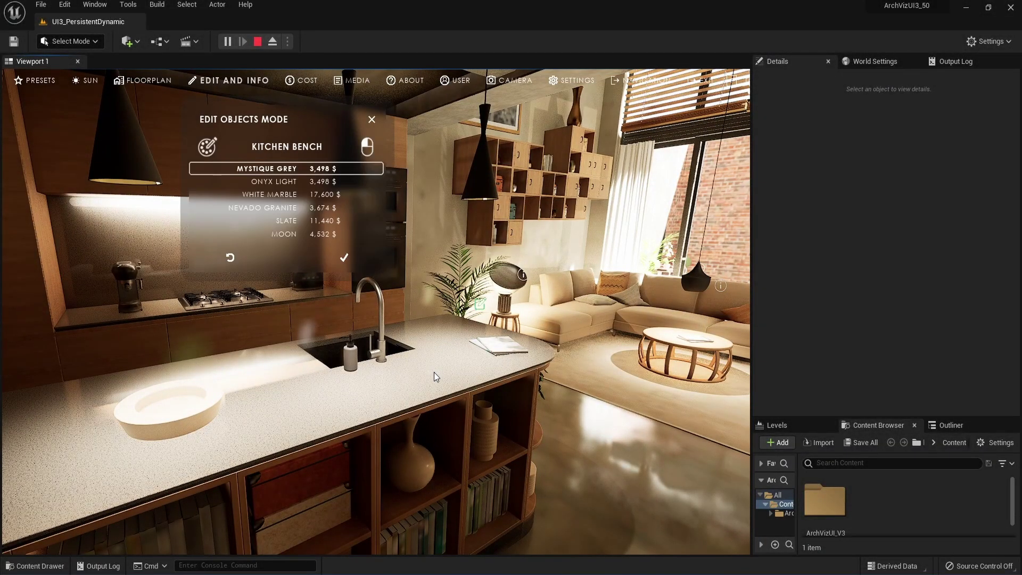
{"action": "left_click", "coordinate": [326, 195]}
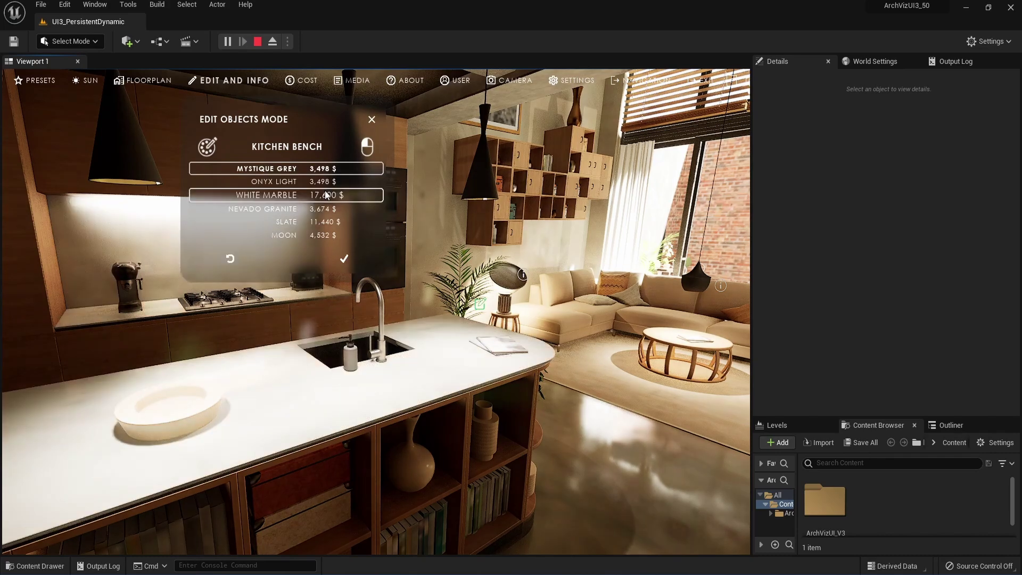
{"action": "left_click", "coordinate": [345, 259]}
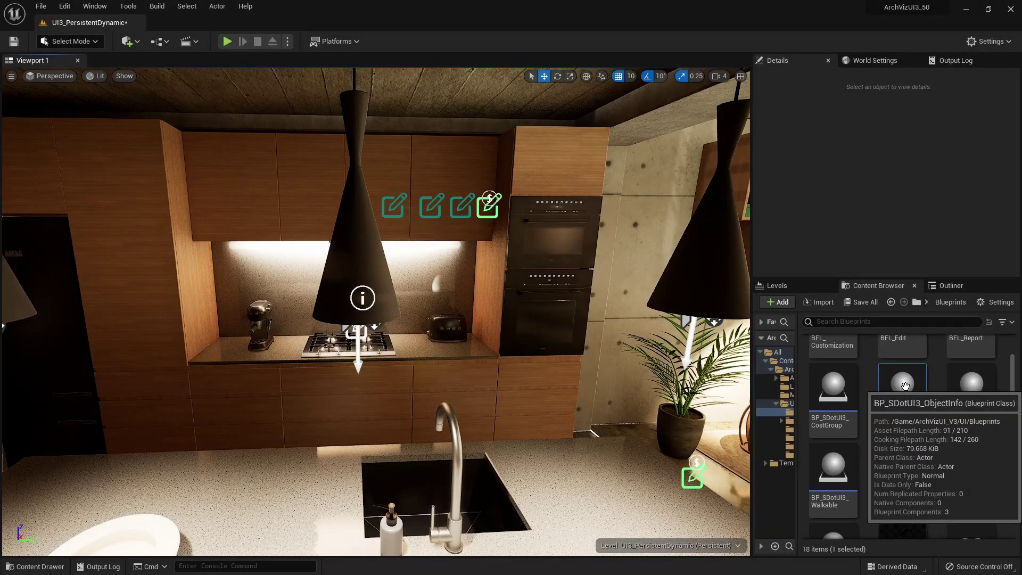
Place a BP_SDotUI3_ObjectInfo actor in the kitchen and review ObjectInfo10's properties
{"action": "left_click_drag", "start_coordinate": [905, 385], "coordinate": [384, 316]}
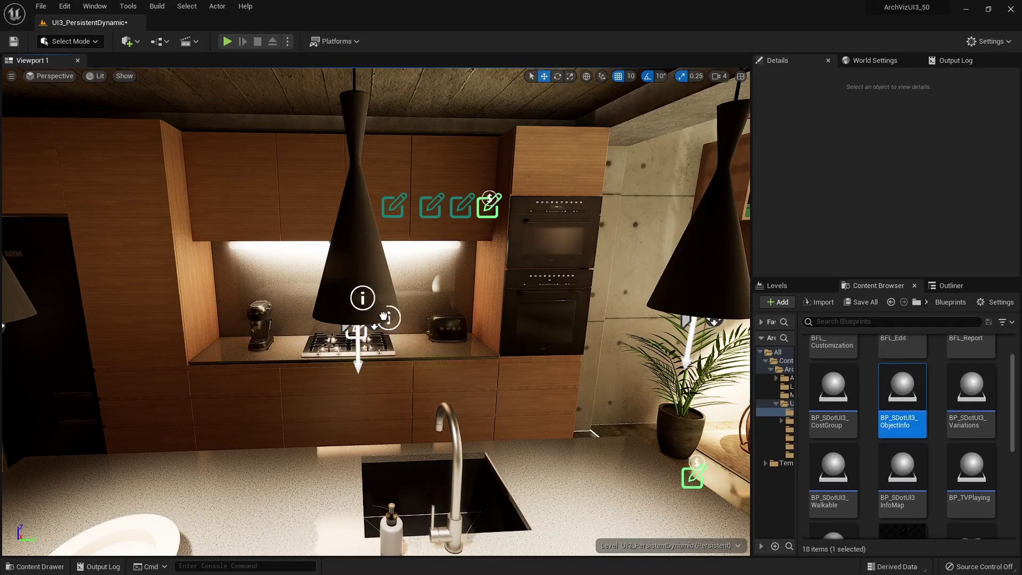
{"action": "left_click_drag", "start_coordinate": [377, 269], "coordinate": [377, 270]}
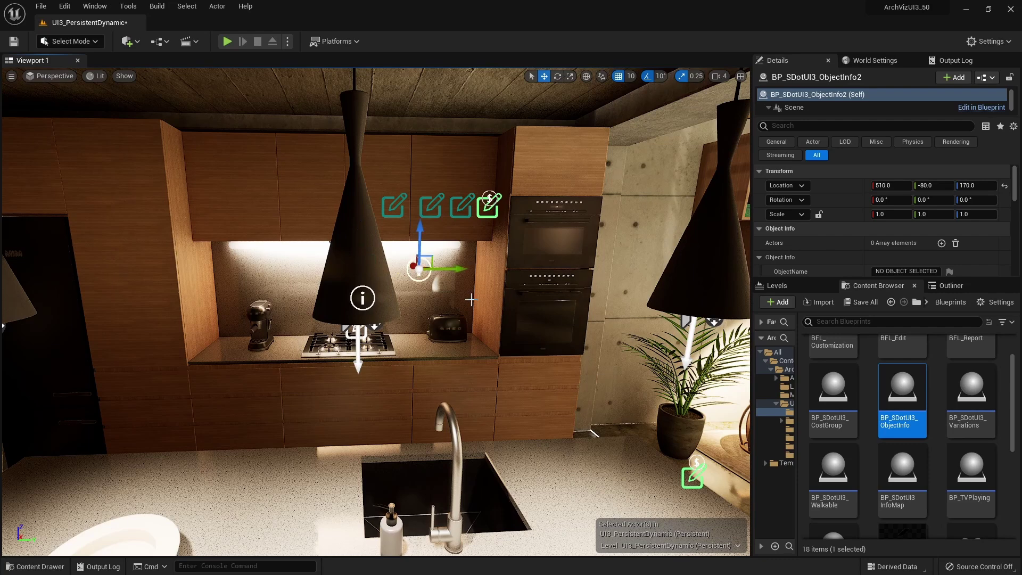
{"action": "left_click", "coordinate": [363, 298]}
{"action": "scroll", "coordinate": [852, 244], "scroll_direction": "down", "scroll_amount": 3}
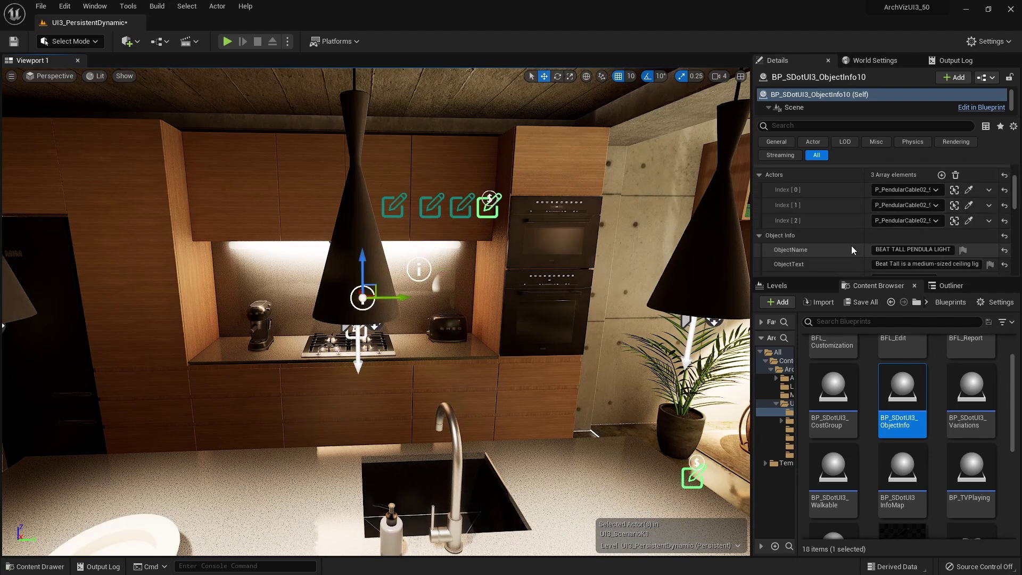
{"action": "left_click_drag", "start_coordinate": [862, 278], "coordinate": [830, 385]}
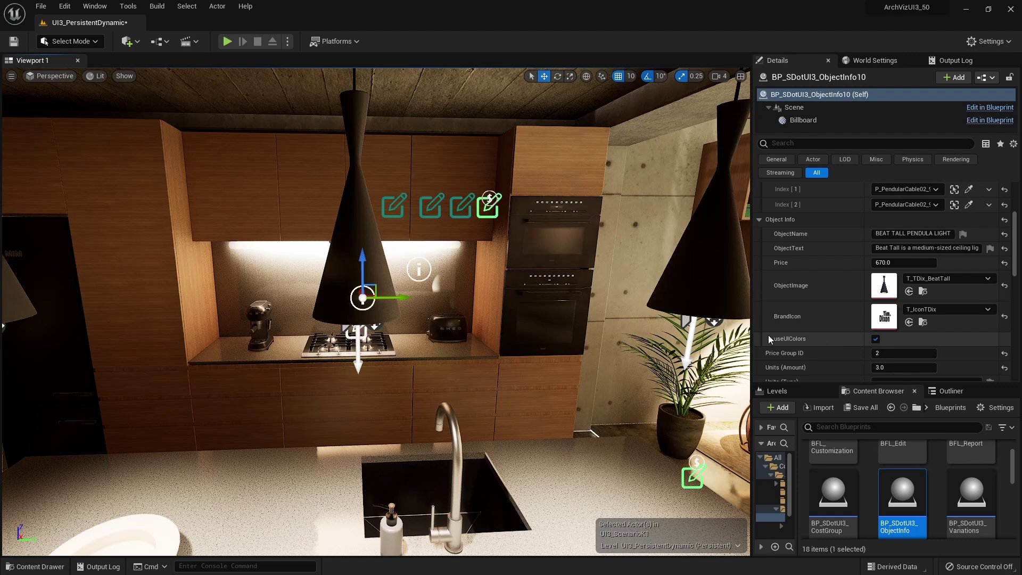
Play the level and view the Beat Tall Pendula Light's $670 info panel
{"action": "left_click", "coordinate": [227, 41]}
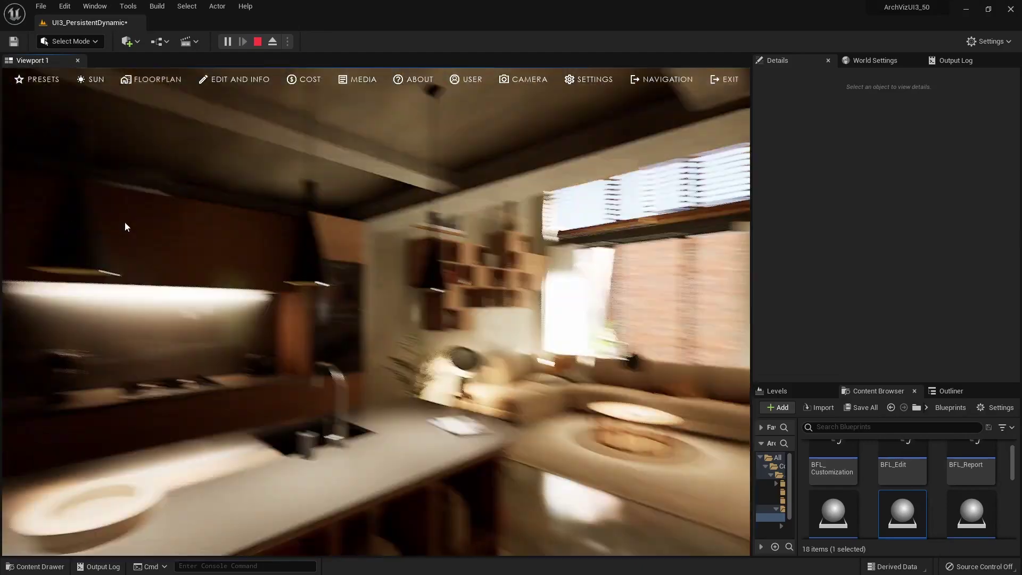
{"action": "left_click", "coordinate": [239, 79]}
{"action": "left_click", "coordinate": [408, 272]}
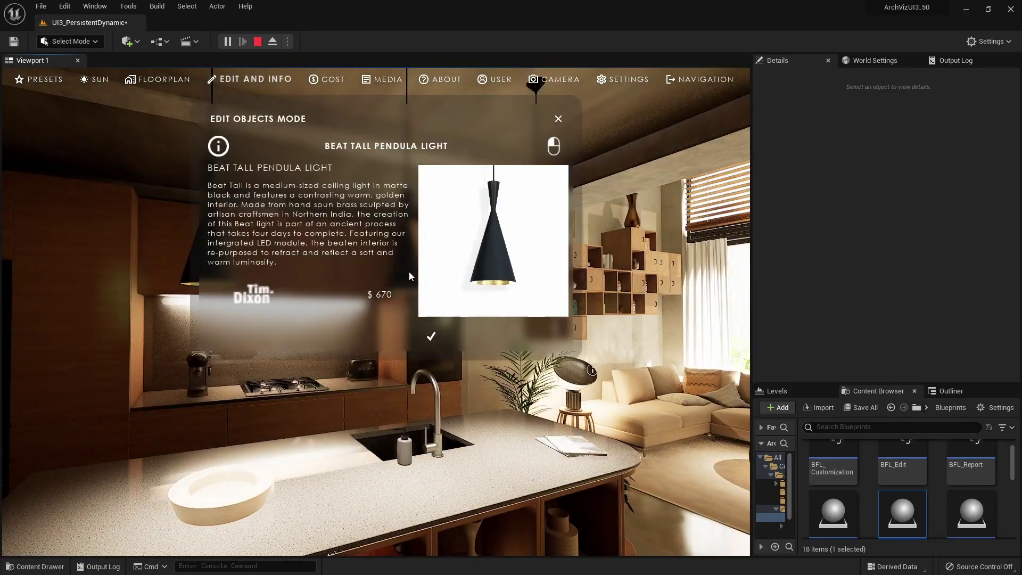
{"action": "left_click", "coordinate": [431, 337]}
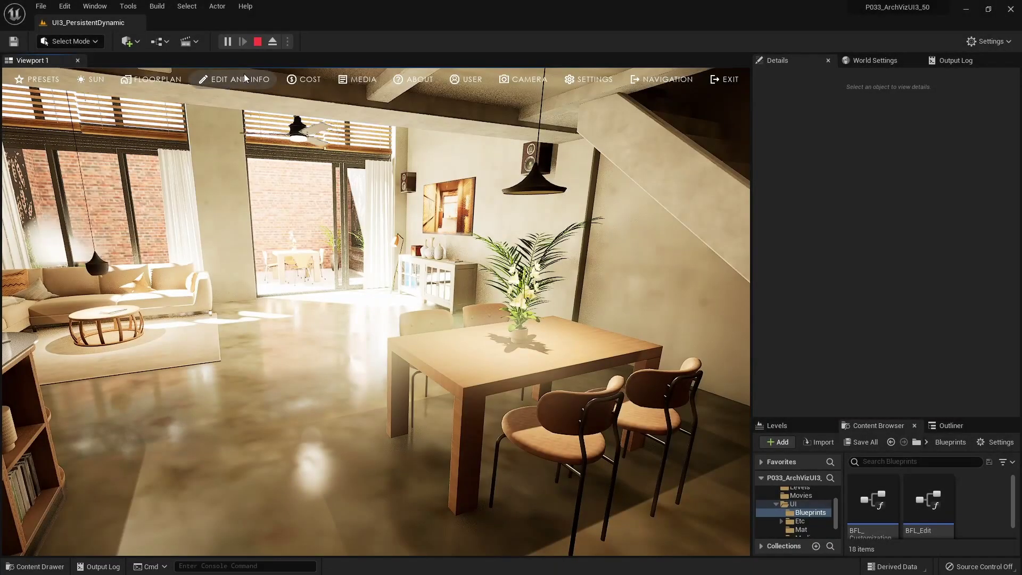
In Edit and Info mode, switch the rug to SULTANABAD and confirm
{"action": "left_click", "coordinate": [243, 74]}
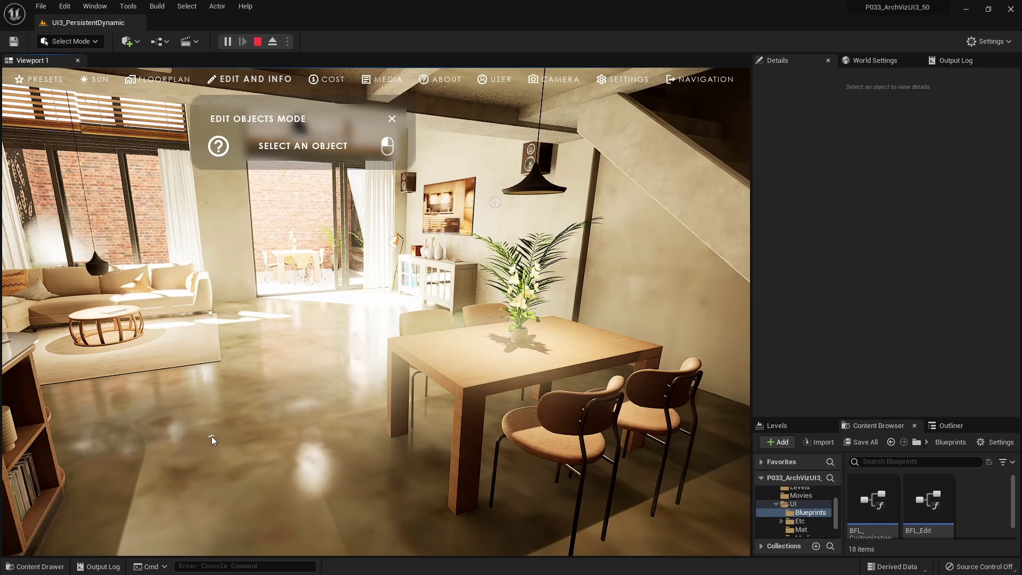
{"action": "left_click", "coordinate": [161, 344]}
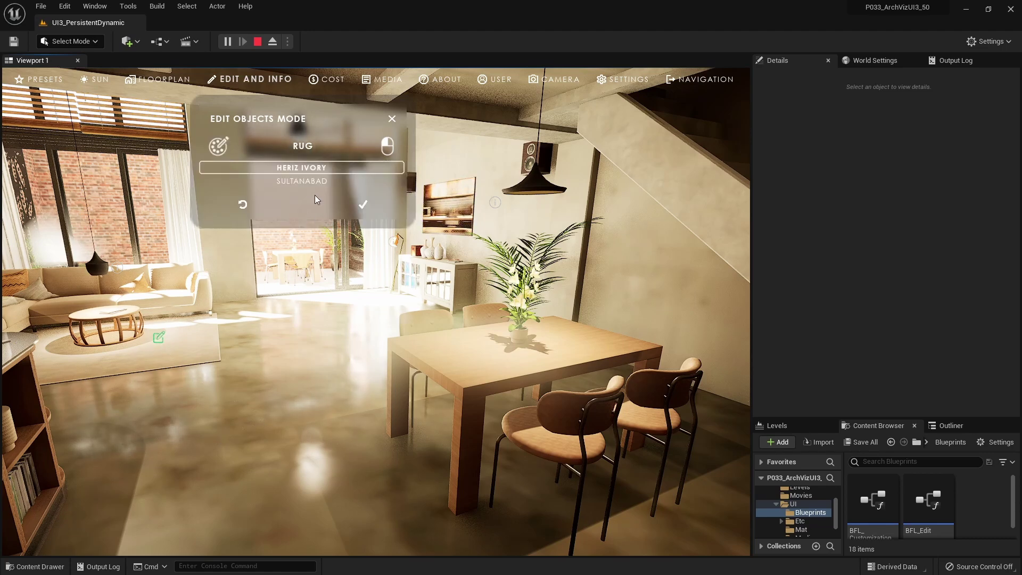
{"action": "left_click", "coordinate": [309, 181]}
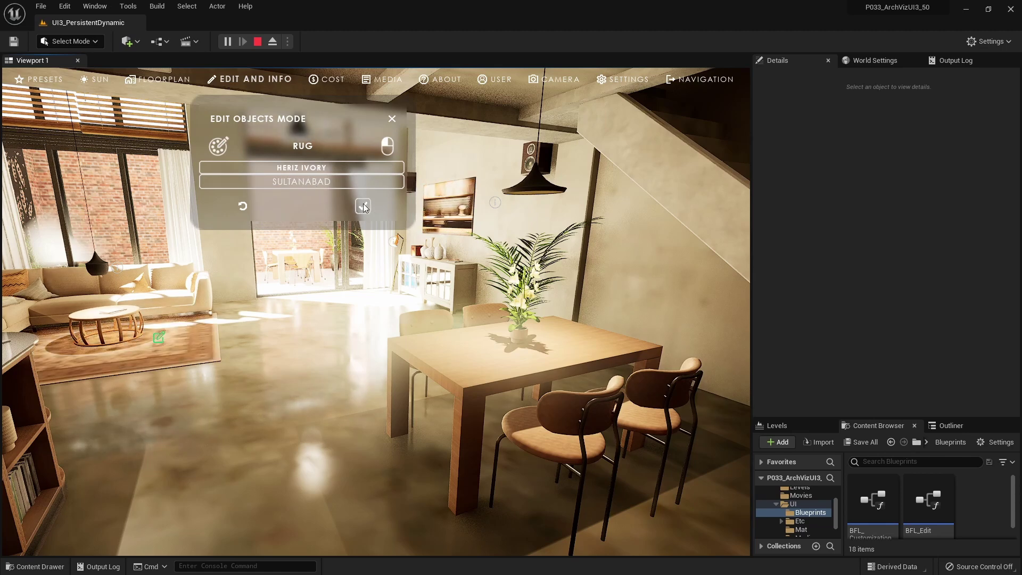
{"action": "left_click", "coordinate": [363, 204]}
Set the dining chairs to COCO ARMCHAIR STRIPES, then view and close the Beat Wide Pendula Light info
{"action": "left_click", "coordinate": [548, 391]}
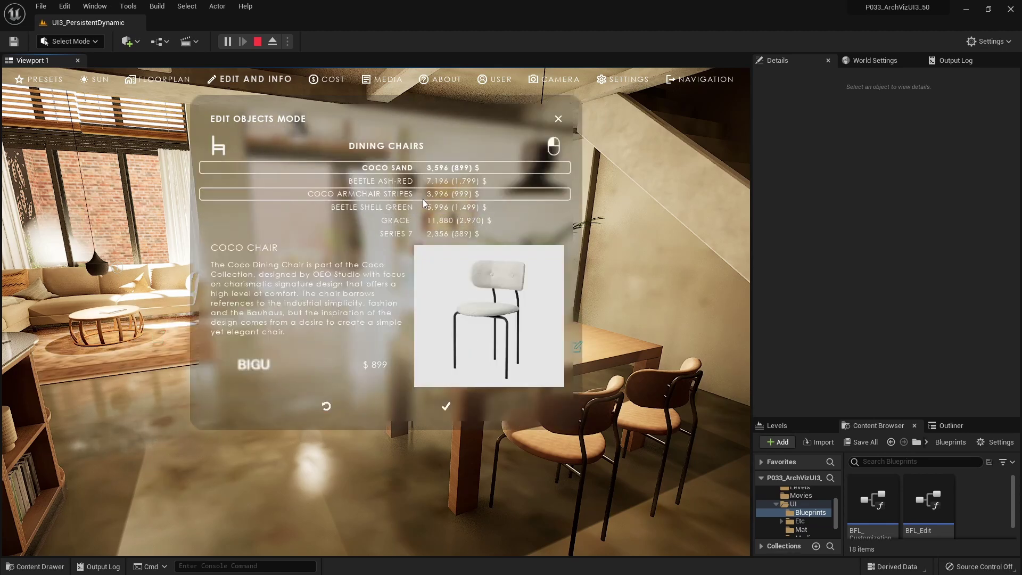
{"action": "left_click", "coordinate": [408, 195]}
{"action": "left_click", "coordinate": [446, 413]}
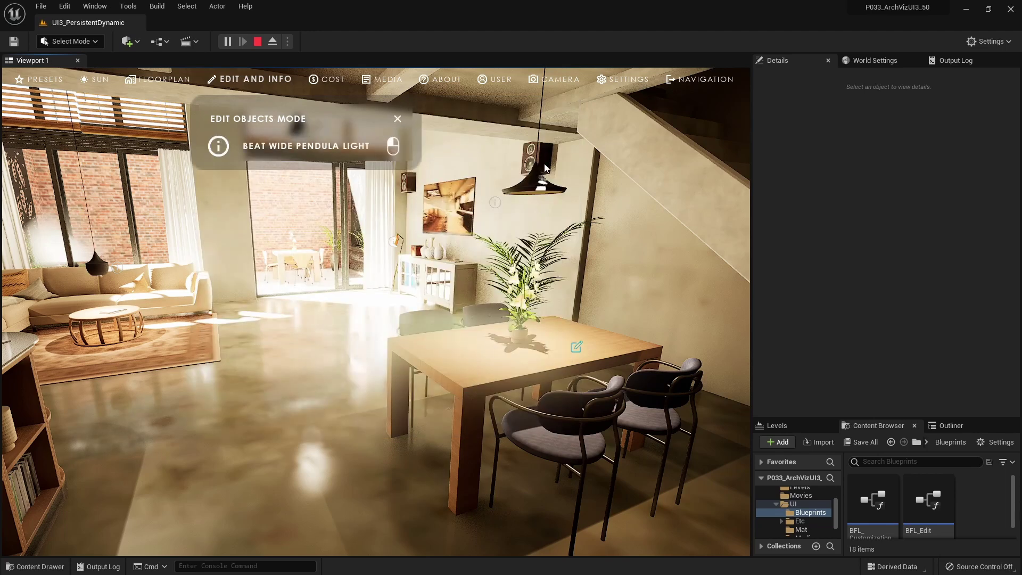
{"action": "left_click", "coordinate": [538, 177]}
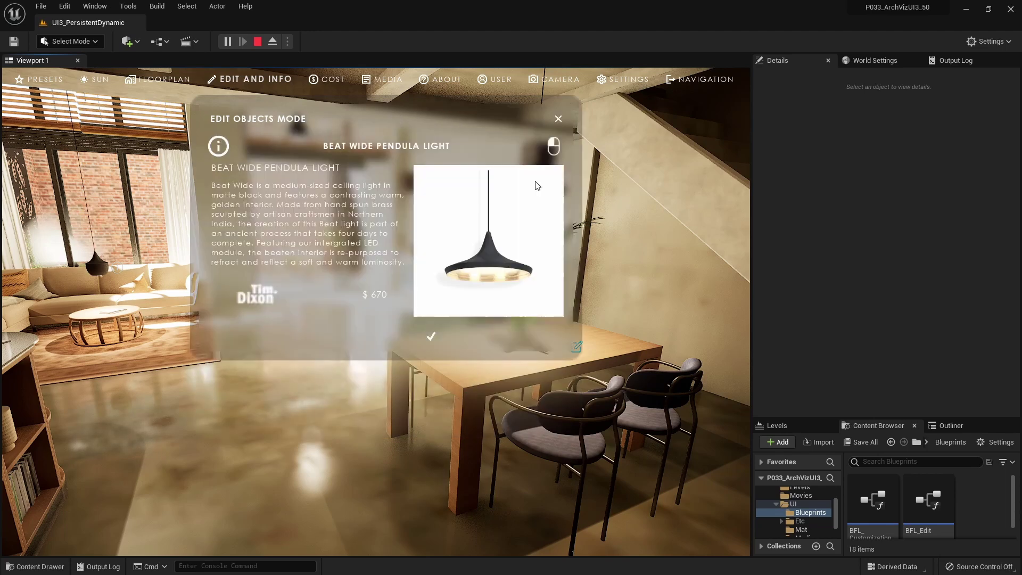
{"action": "left_click", "coordinate": [431, 337]}
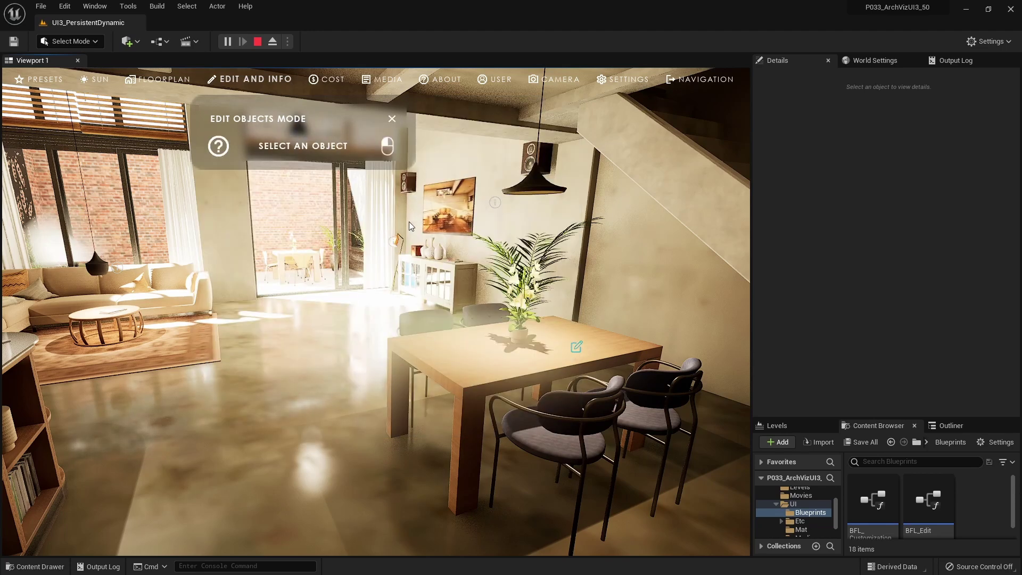